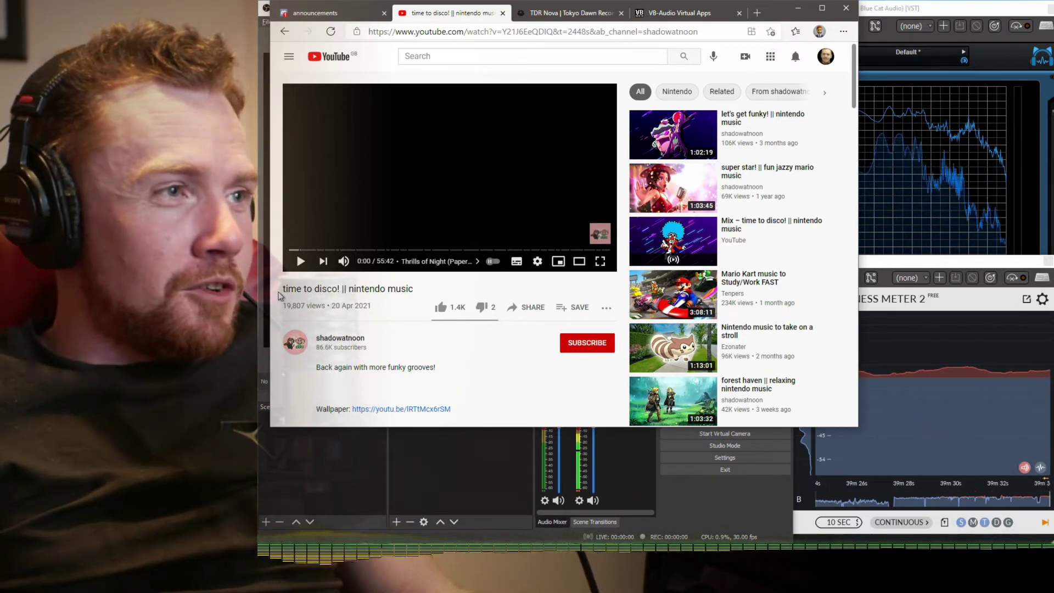
# Start playback of the "time to disco! || nintendo music" video.
pyautogui.click(300, 261)
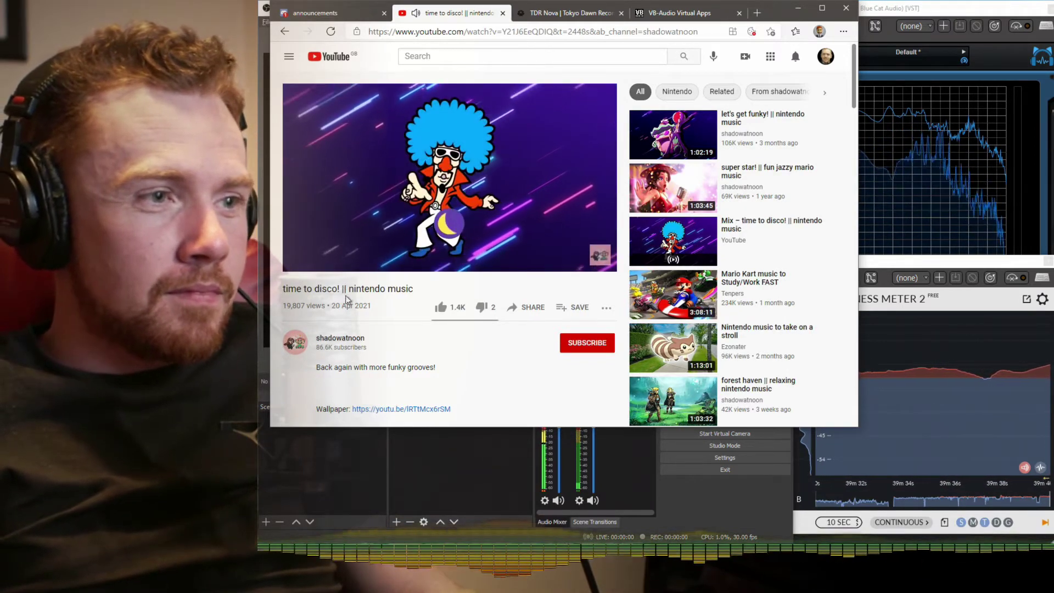
# Switch to OBS, lower the Desktop Audio volume to about -24.4 dB and view its device properties without changing them.
pyautogui.click(517, 477)
pyautogui.moveTo(559, 424); pyautogui.dragTo(559, 463)
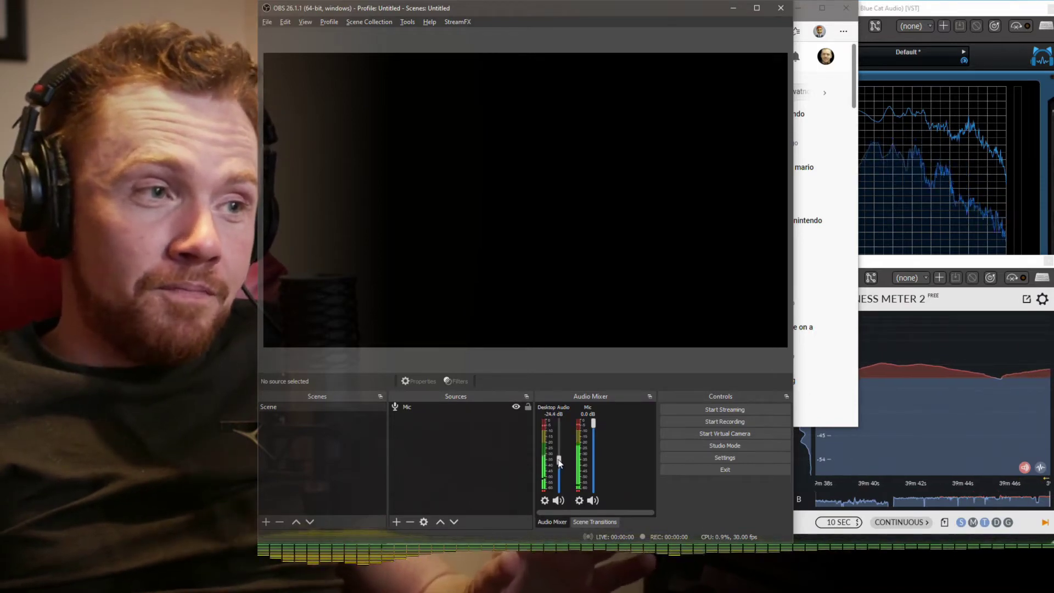
pyautogui.click(546, 500)
pyautogui.click(567, 480)
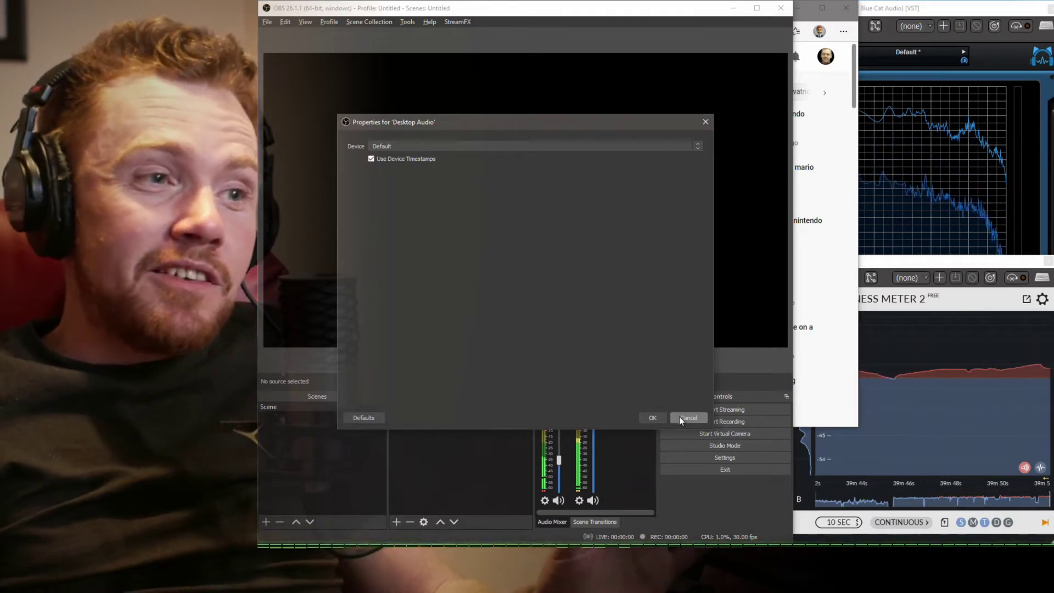
pyautogui.click(686, 417)
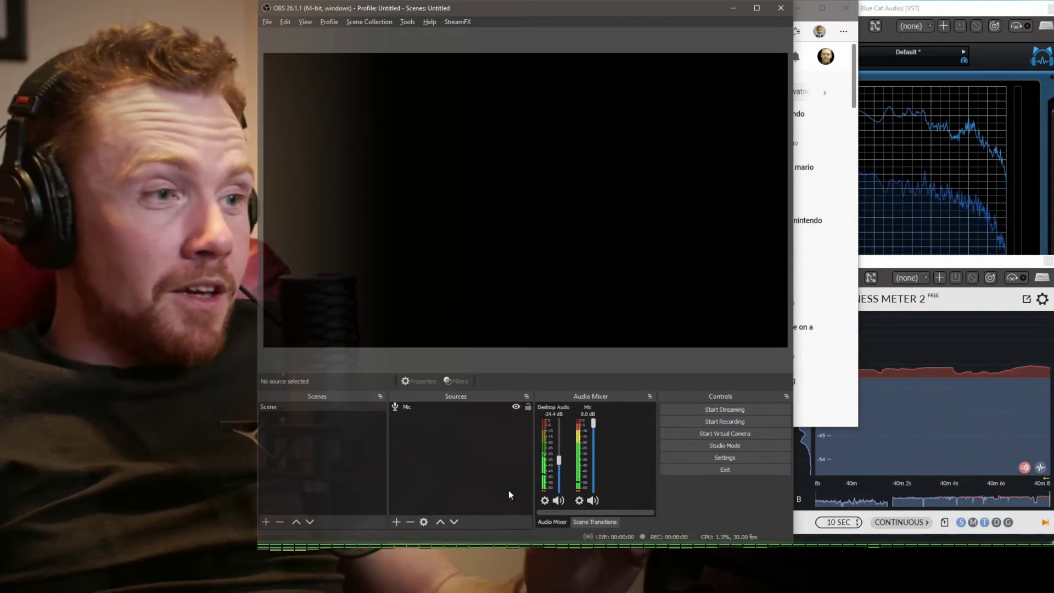
# Switch to the browser and examine the driver download information on the VB-CABLE Virtual Audio Device page.
pyautogui.click(438, 552)
pyautogui.click(301, 511)
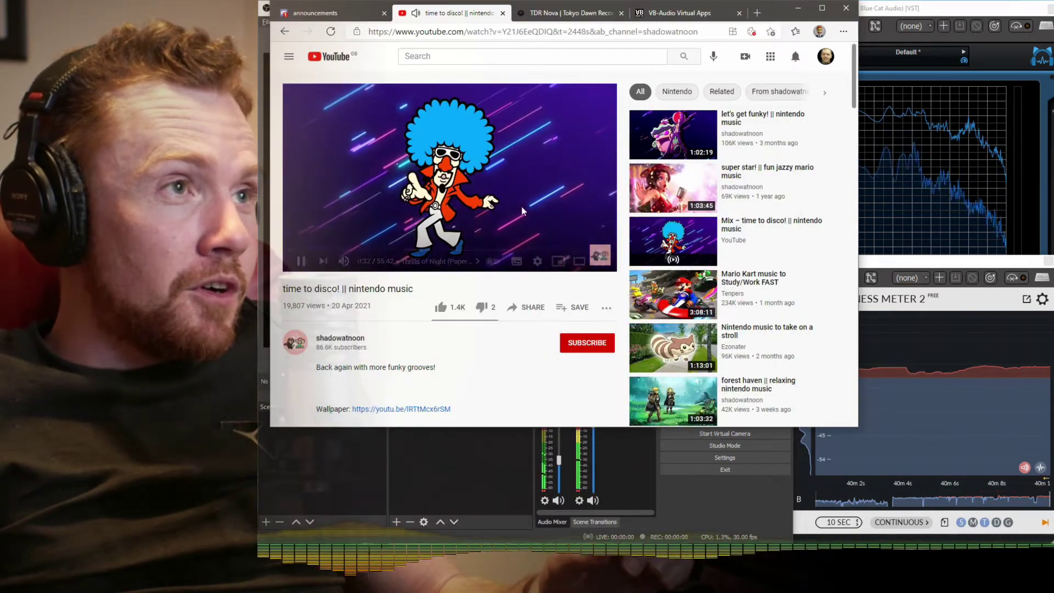
pyautogui.click(663, 14)
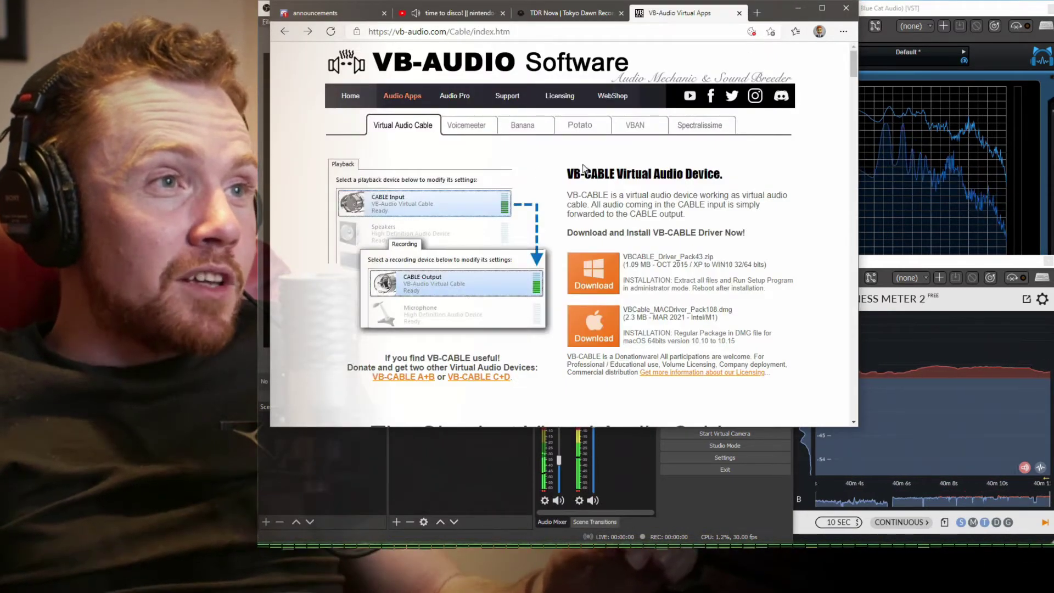
pyautogui.moveTo(744, 233); pyautogui.dragTo(642, 232)
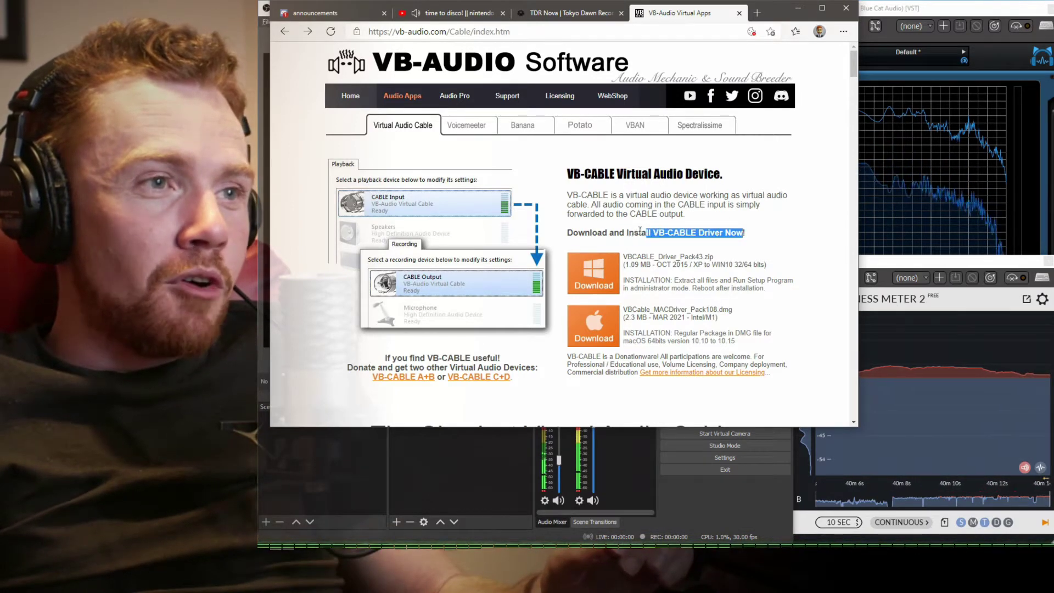
pyautogui.click(640, 231)
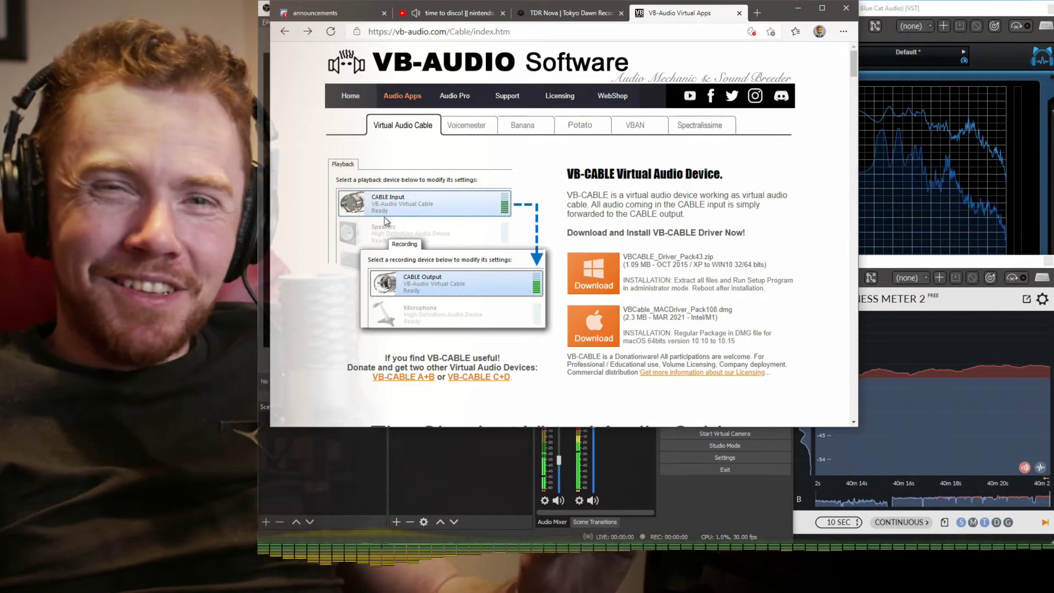
# In the Windows app volume and device preferences, set Microsoft Edge's output to CABLE Input (VB-Audio Virtual Cable).
pyautogui.click(568, 555)
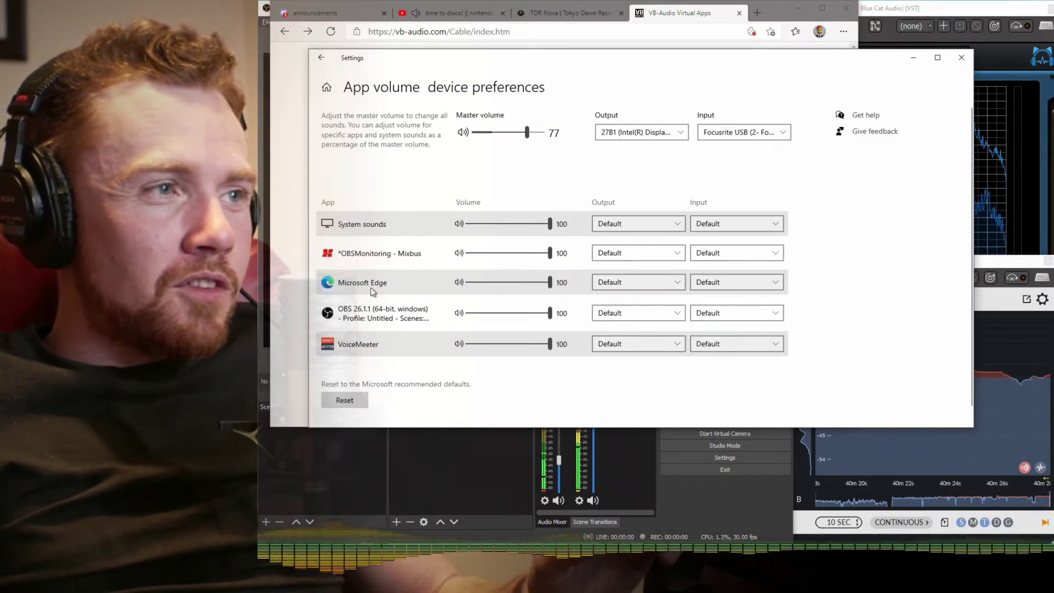
pyautogui.click(608, 290)
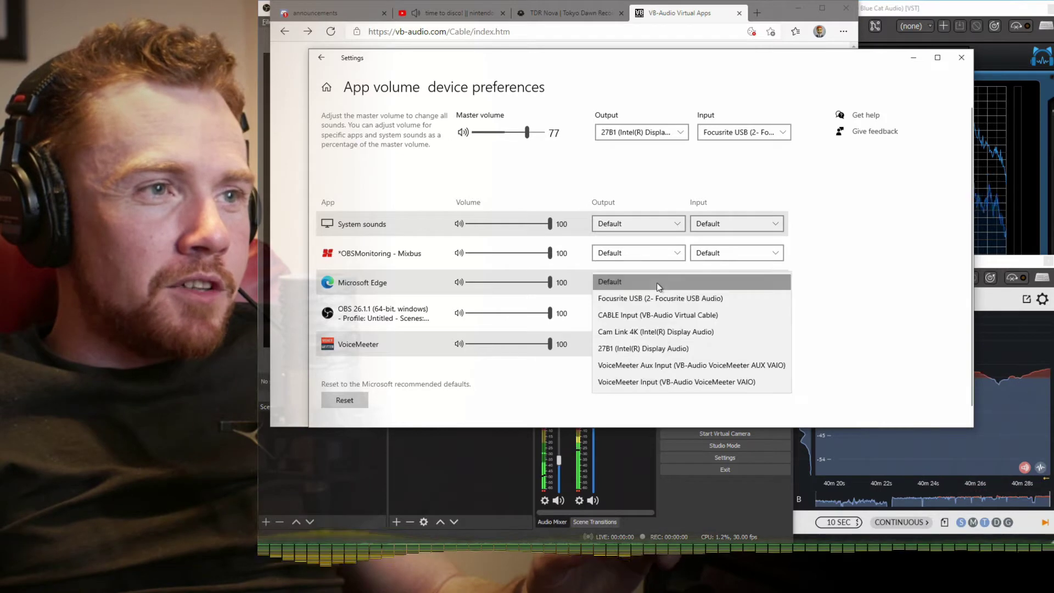
pyautogui.click(662, 318)
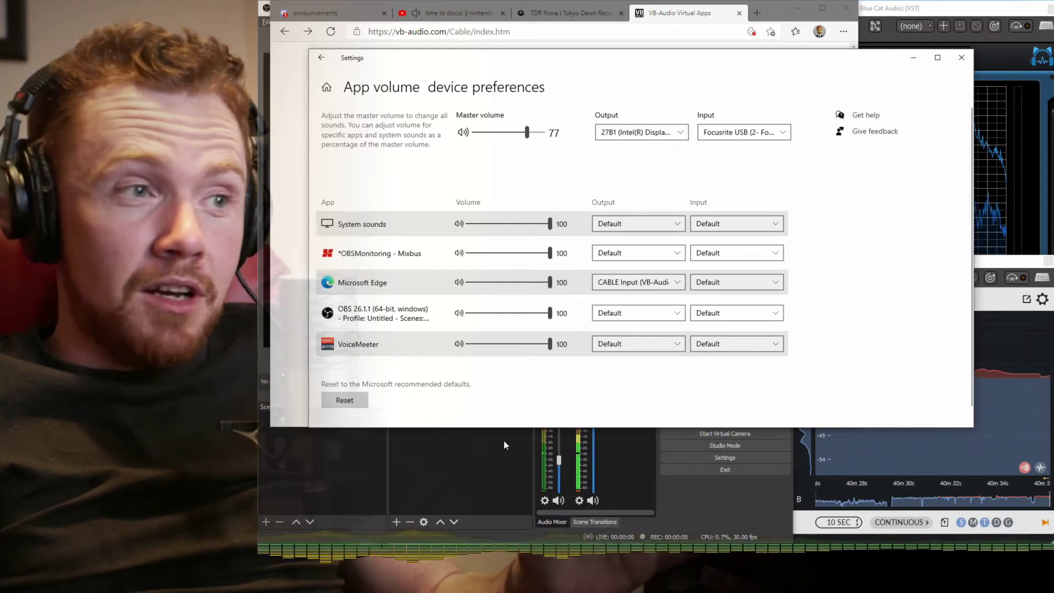
# Switch to OBS and set the Desktop Audio volume to 0.0 dB.
pyautogui.click(568, 459)
pyautogui.moveTo(562, 461); pyautogui.dragTo(561, 414)
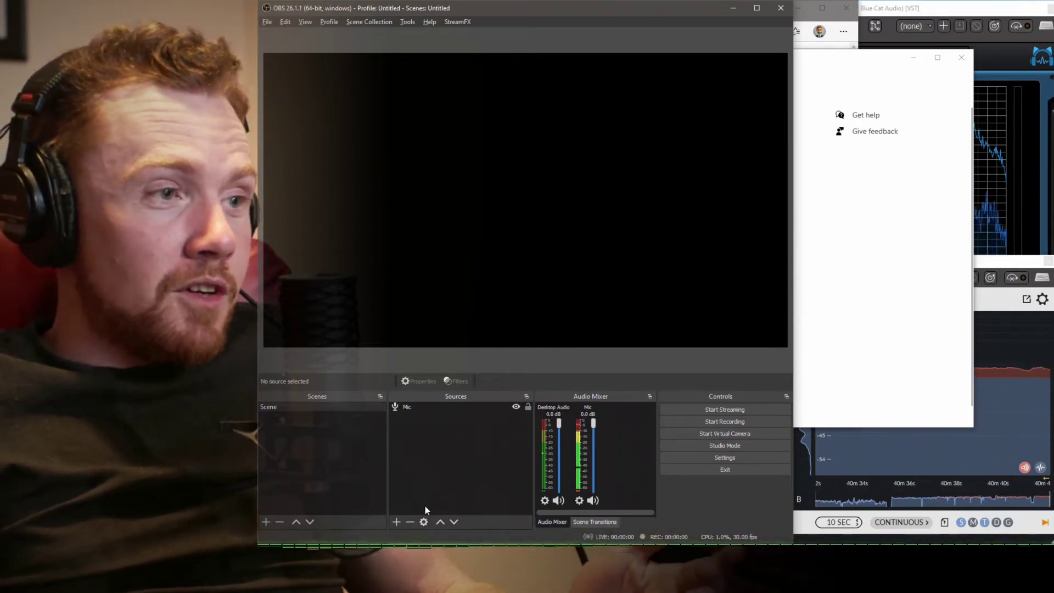
# Add an Audio Input Capture source named Music that uses the device CABLE Output (VB-Audio Virtual Cable).
pyautogui.click(396, 522)
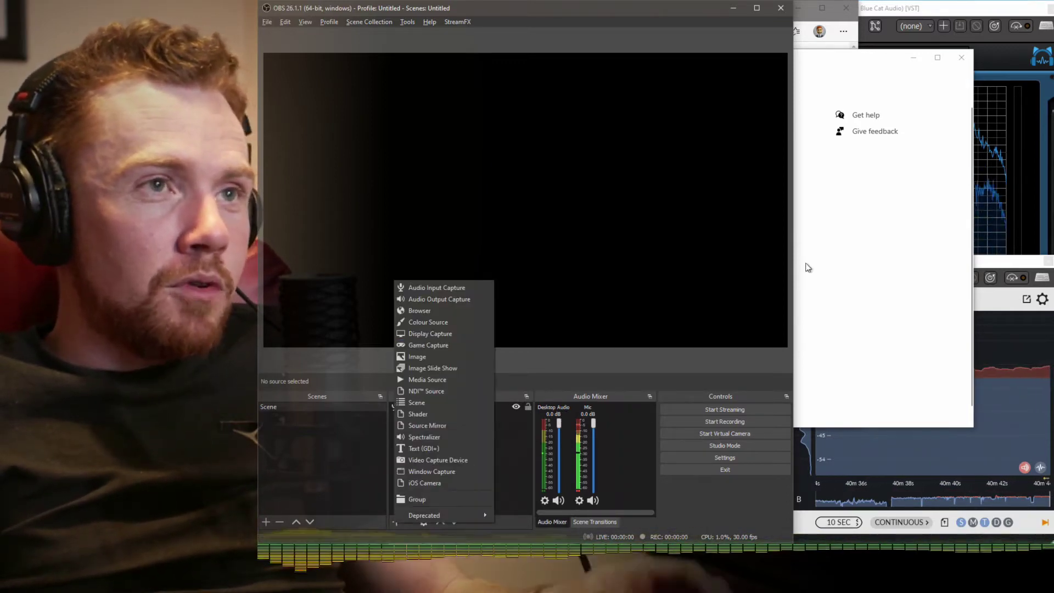
pyautogui.click(464, 290)
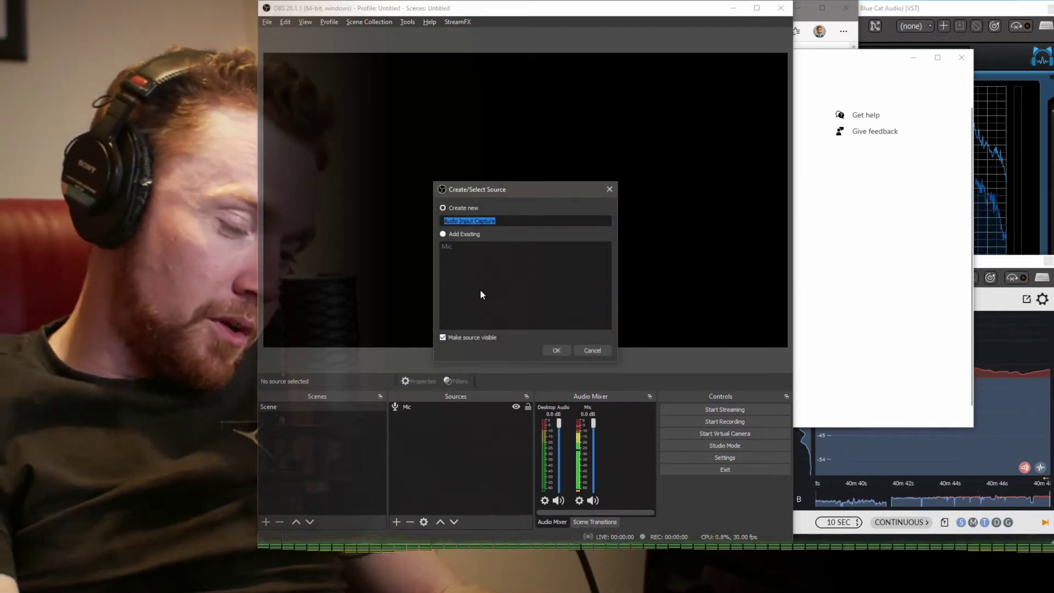
pyautogui.write('Music')
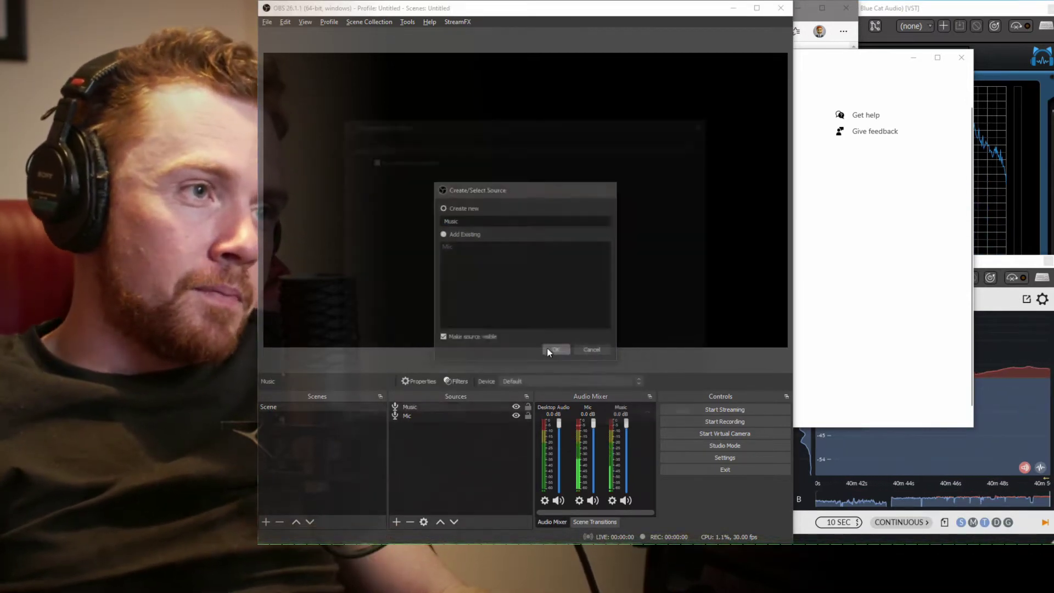
pyautogui.click(555, 350)
pyautogui.click(529, 147)
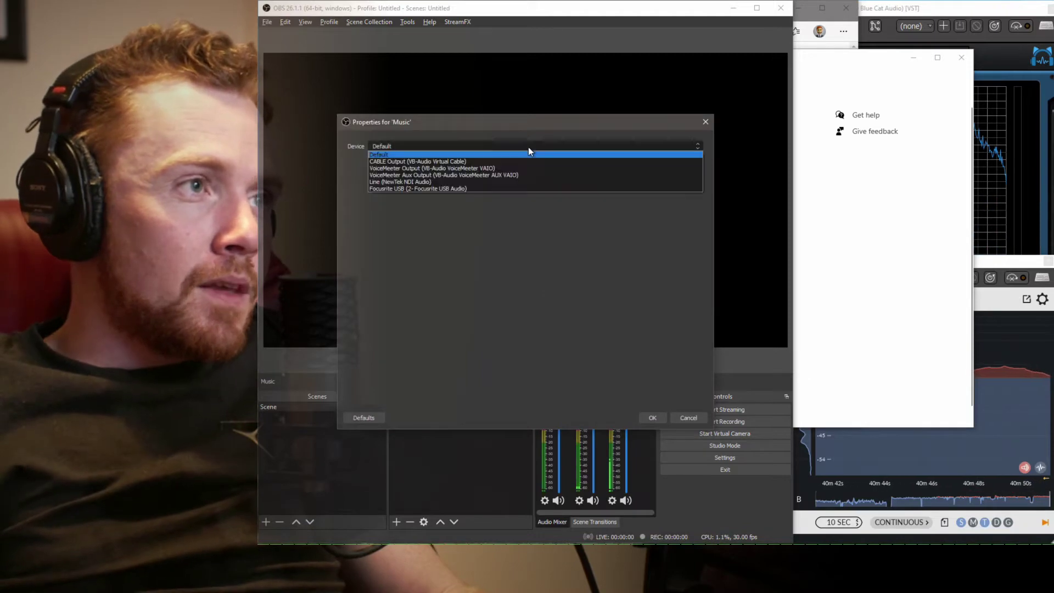
pyautogui.click(476, 163)
pyautogui.click(649, 418)
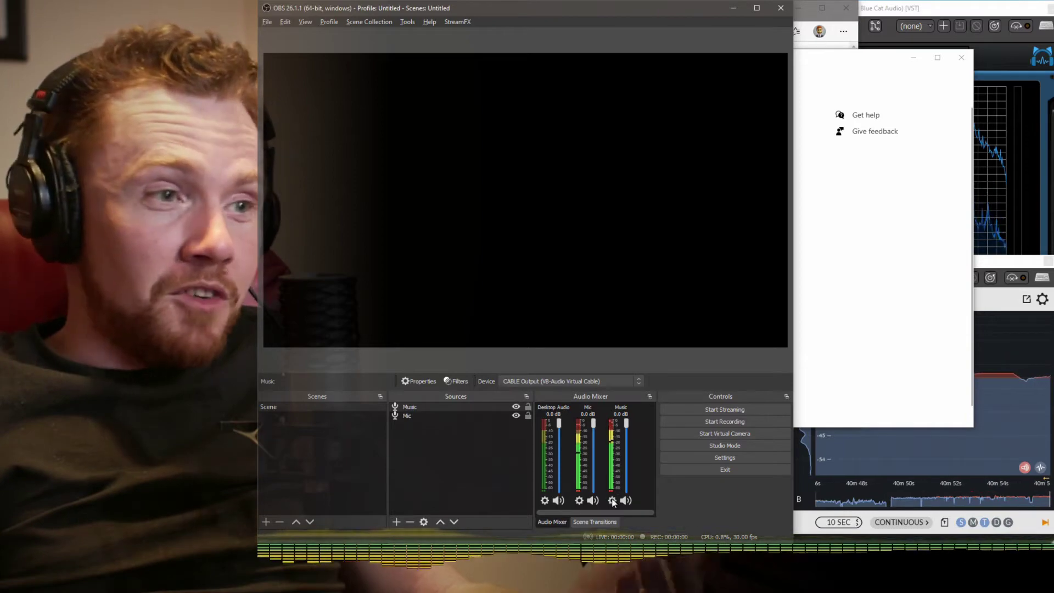
# Set the audio monitoring of the Music source to Monitor and Output in the advanced audio properties.
pyautogui.click(612, 500)
pyautogui.click(620, 494)
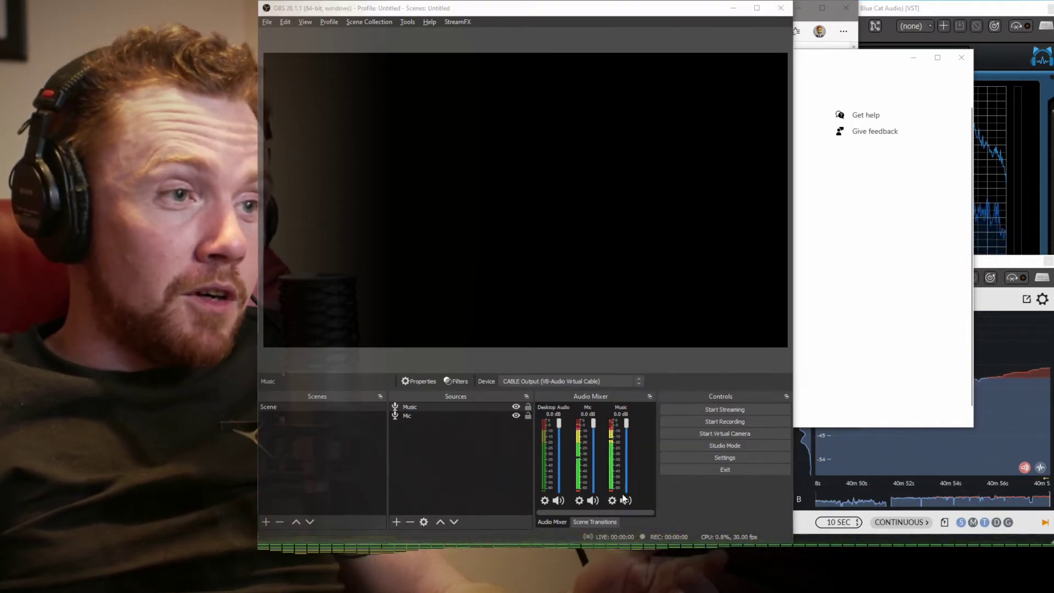
pyautogui.click(667, 256)
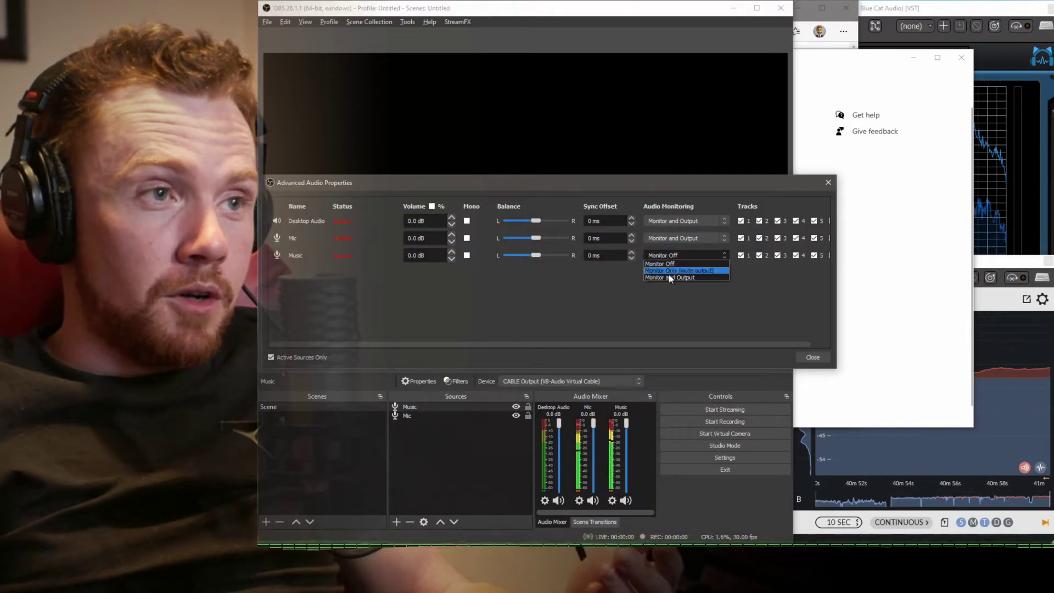
pyautogui.click(671, 276)
pyautogui.click(804, 358)
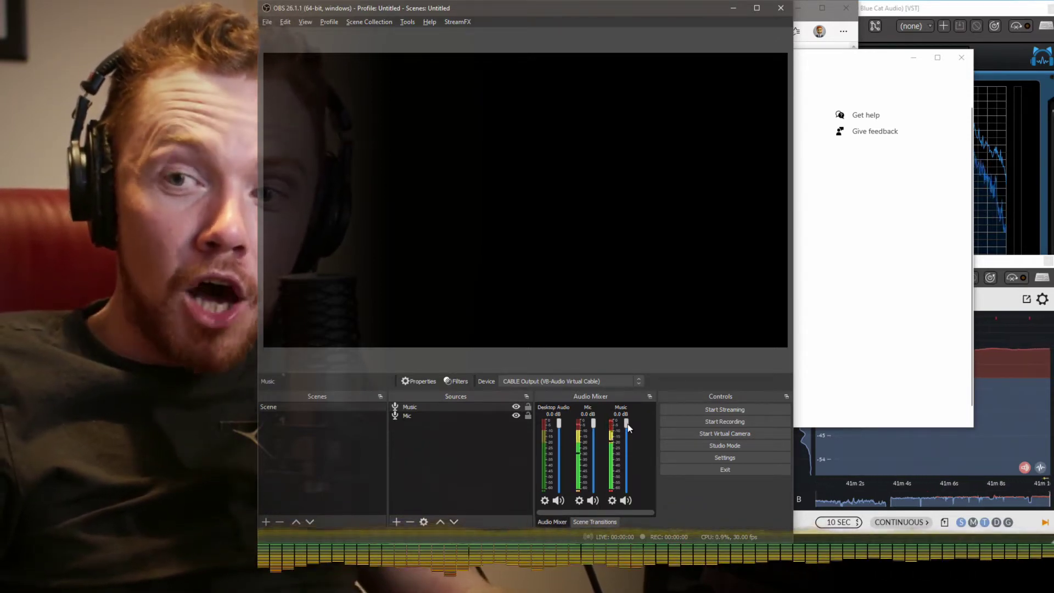
# Lower the Music volume to about -25.8 dB and bring the frequency analyser and loudness meter windows into view beside OBS.
pyautogui.moveTo(628, 424); pyautogui.dragTo(625, 457)
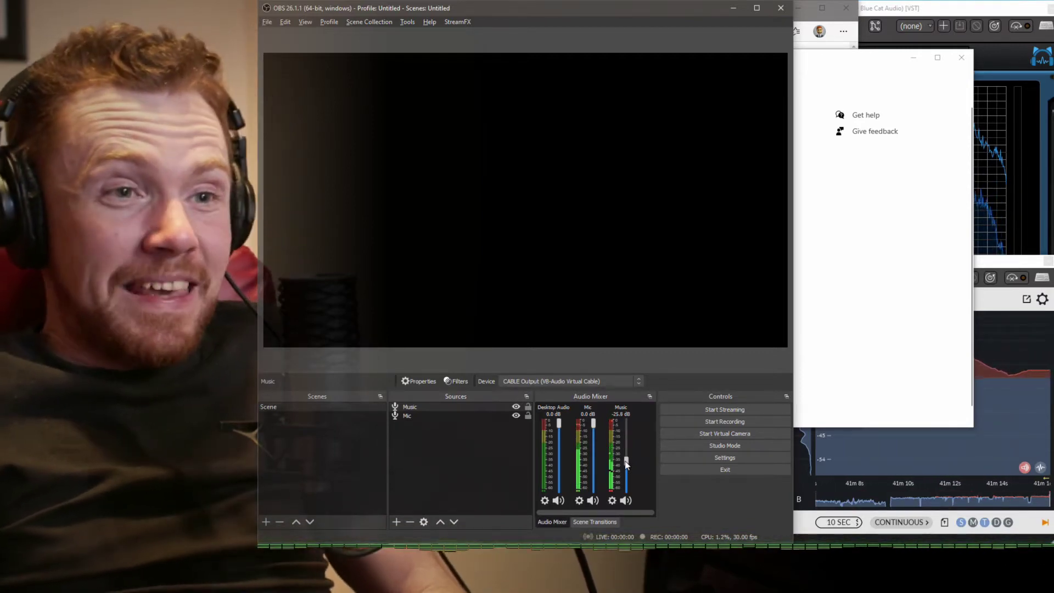
pyautogui.click(984, 262)
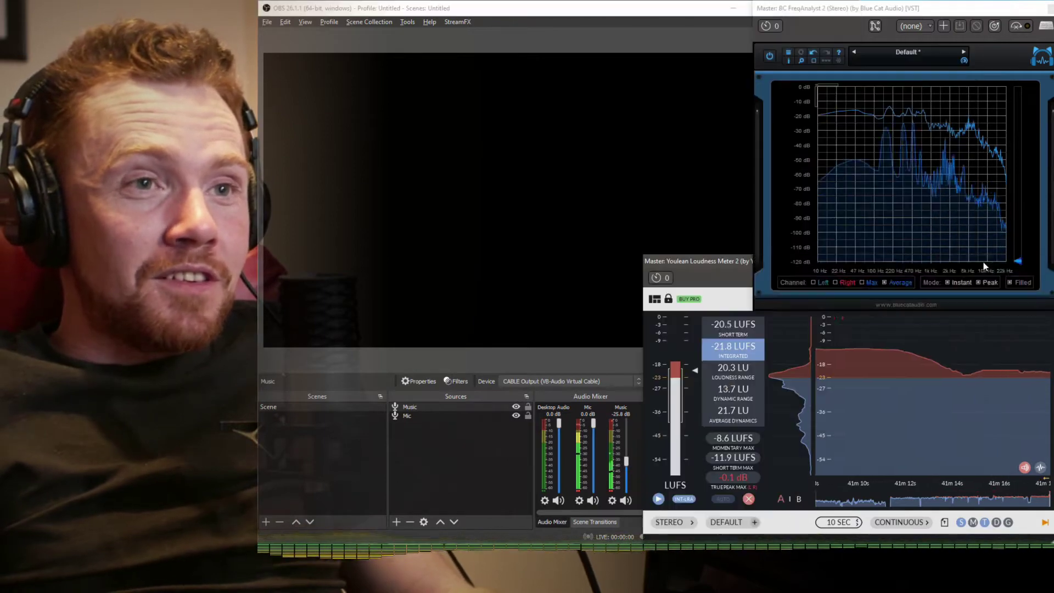
pyautogui.click(945, 3)
pyautogui.click(684, 20)
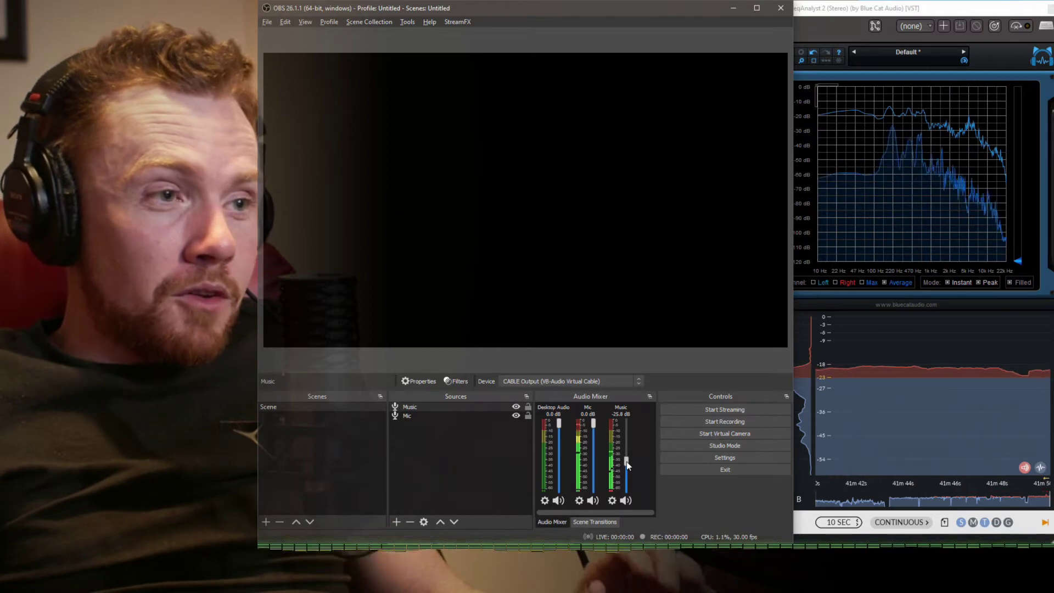
# Raise the Music volume to about -1.0 dB and add a Compressor filter to the Music source with the default name.
pyautogui.moveTo(627, 462); pyautogui.dragTo(629, 433)
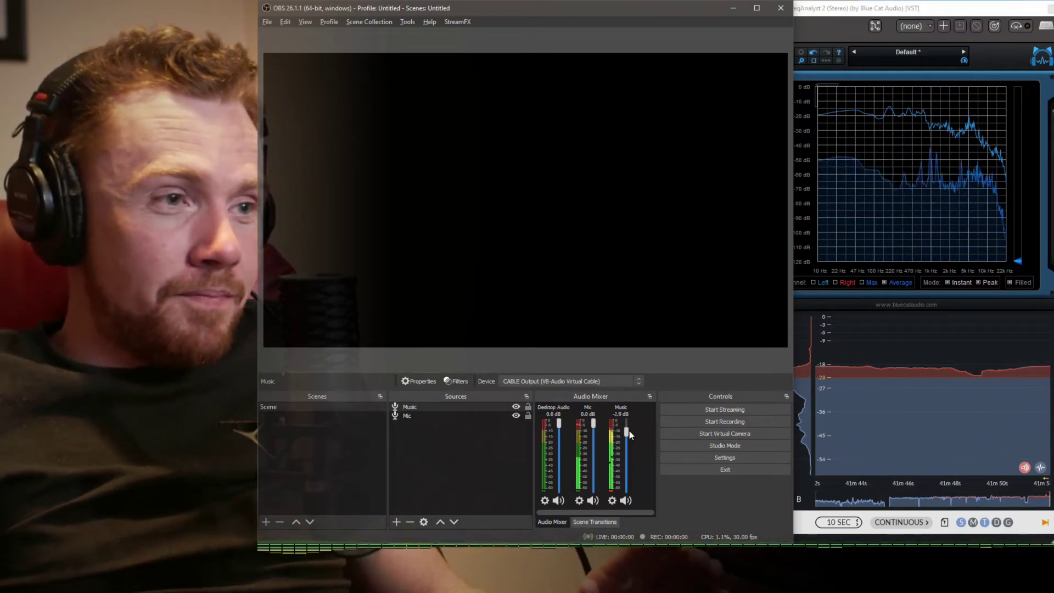
pyautogui.click(613, 501)
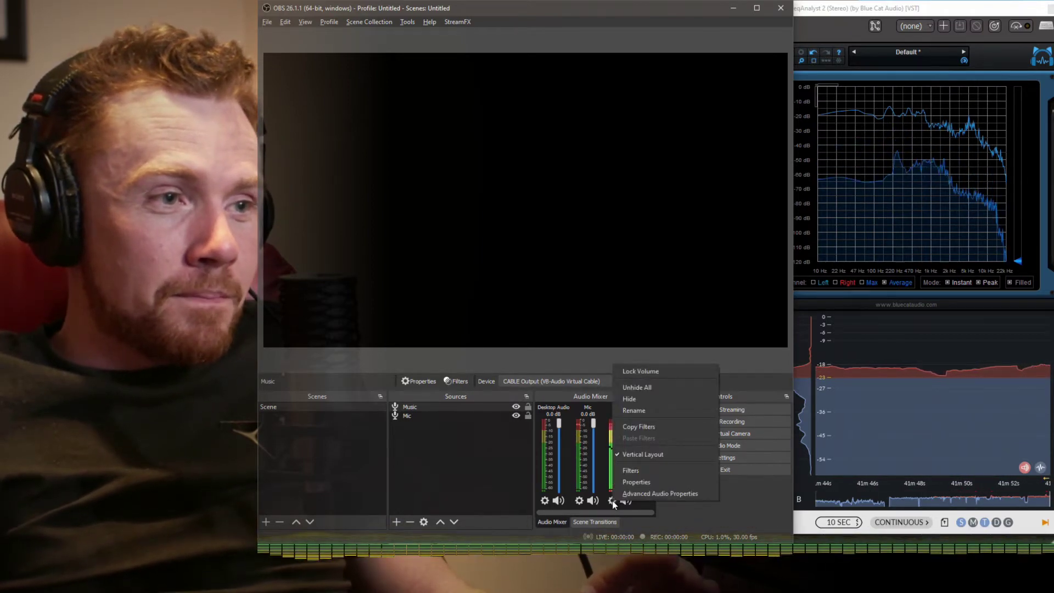
pyautogui.click(632, 472)
pyautogui.moveTo(617, 467); pyautogui.dragTo(617, 347)
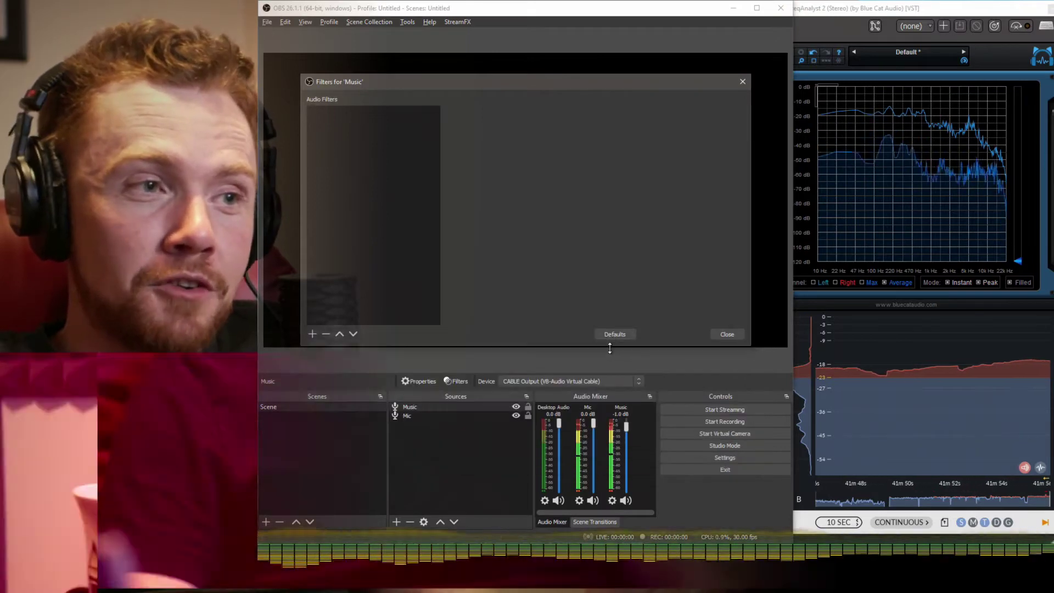
pyautogui.click(312, 336)
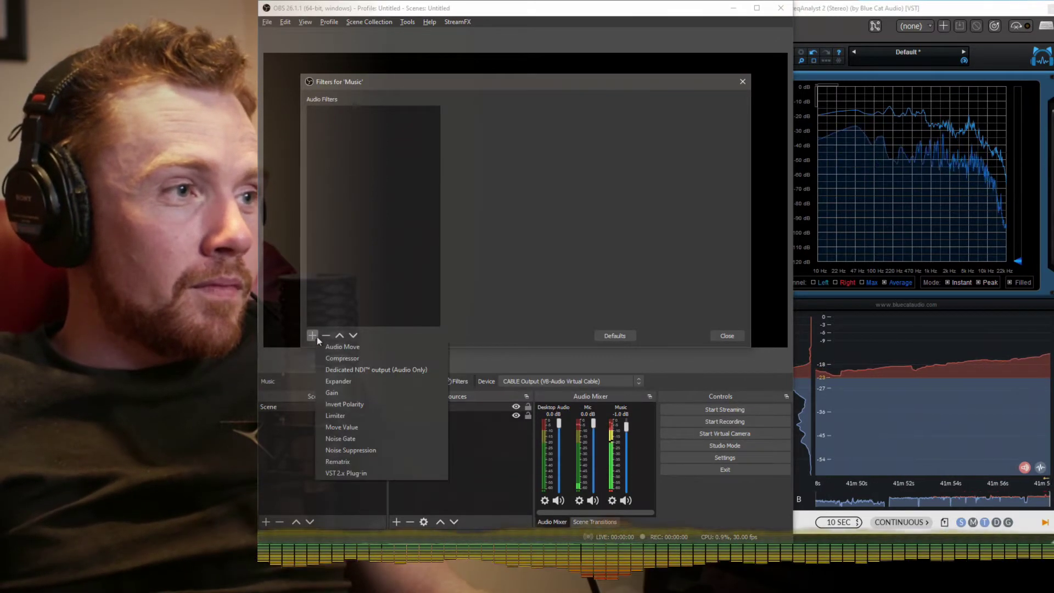
pyautogui.click(357, 362)
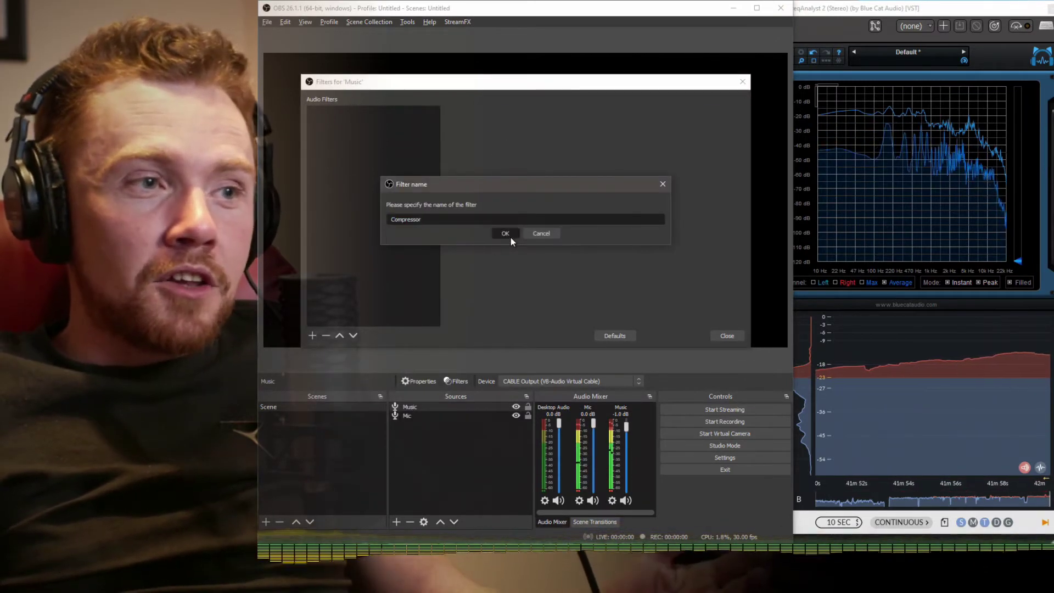
pyautogui.click(506, 233)
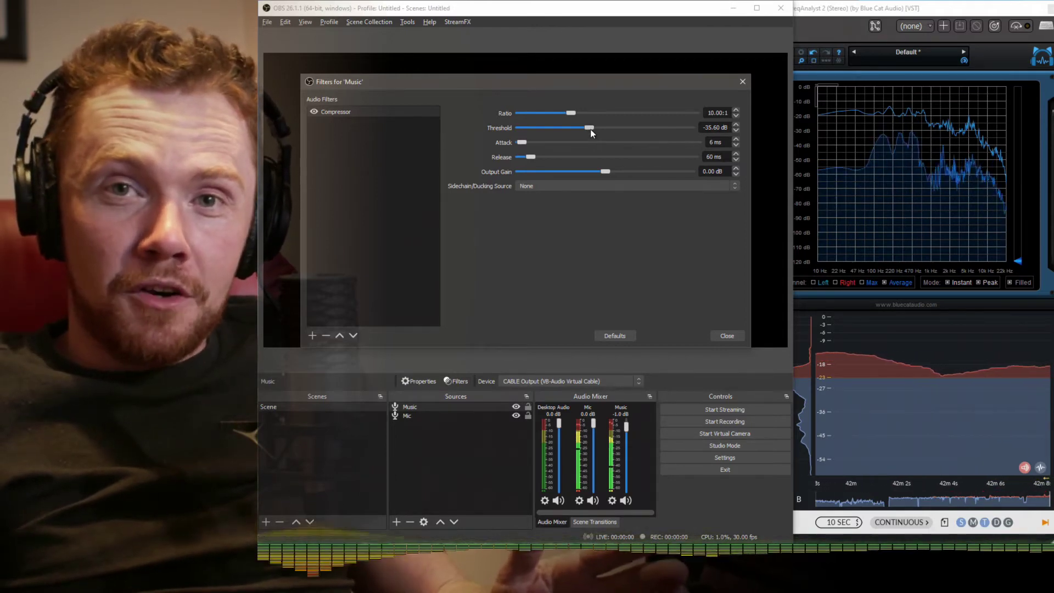
# Set the Music source's mixer volume to about -4.9 dB.
pyautogui.moveTo(626, 429); pyautogui.dragTo(628, 419)
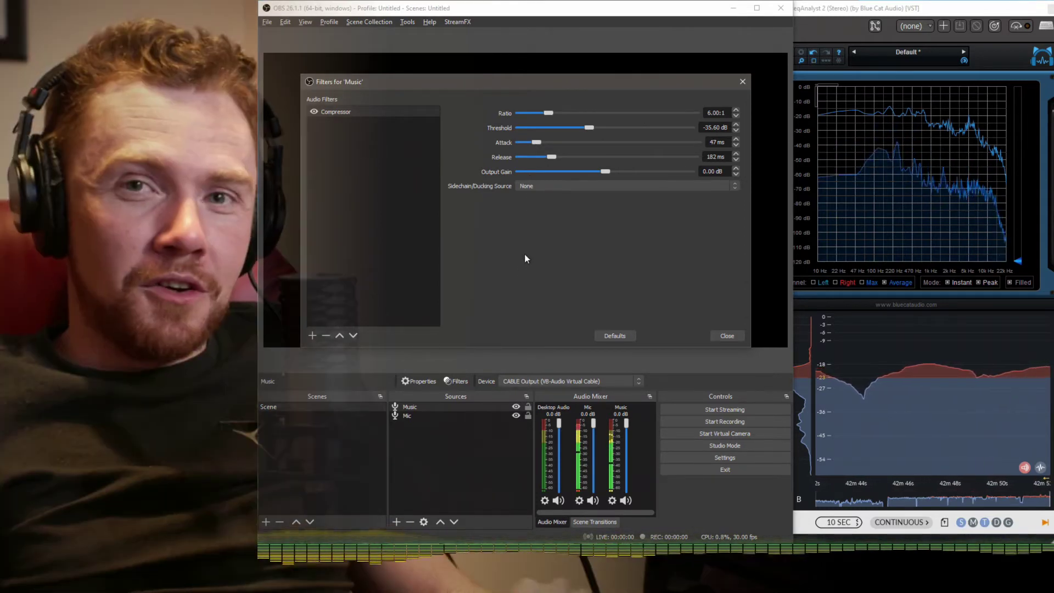
pyautogui.moveTo(627, 422); pyautogui.dragTo(625, 436)
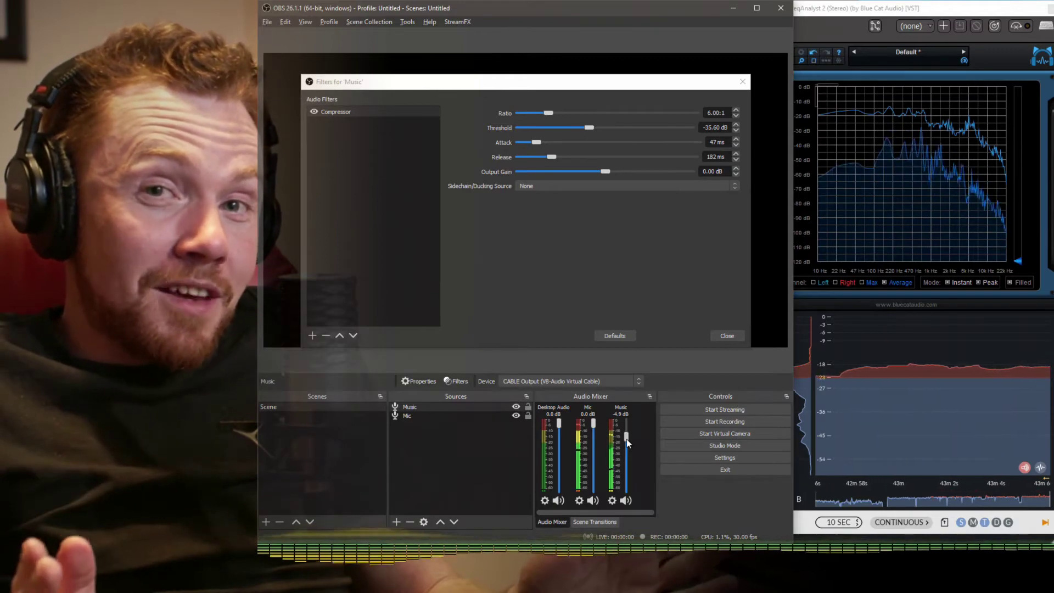
# Switch to the YouTube video in the browser and skip playback to about 6:51, in the Electrodome track.
pyautogui.hotkey('alt', 'Tab')
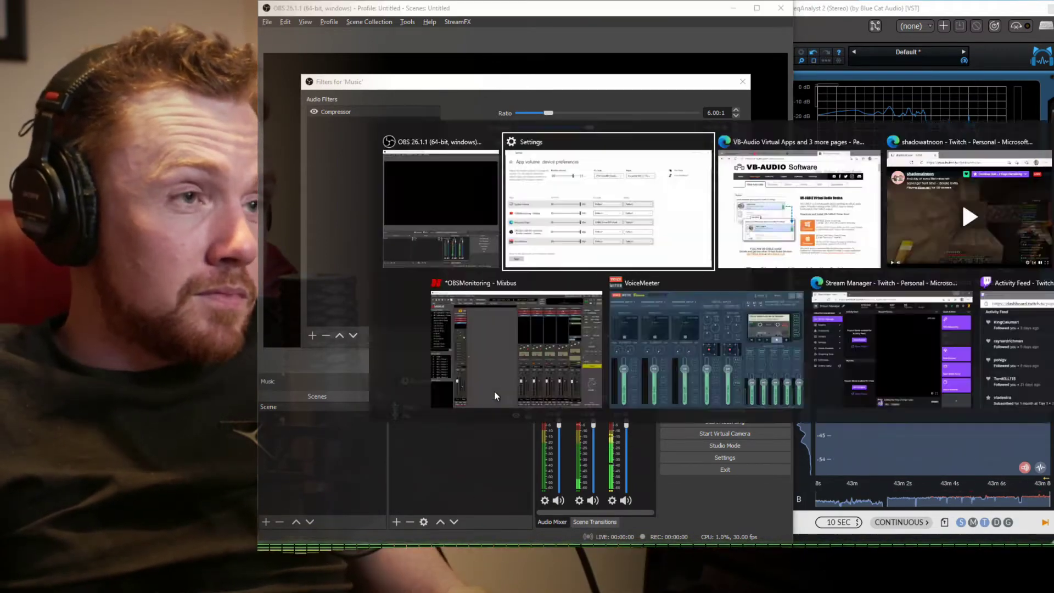
pyautogui.hotkey('alt', 'Tab')
pyautogui.hotkey('alt', 'Tab')
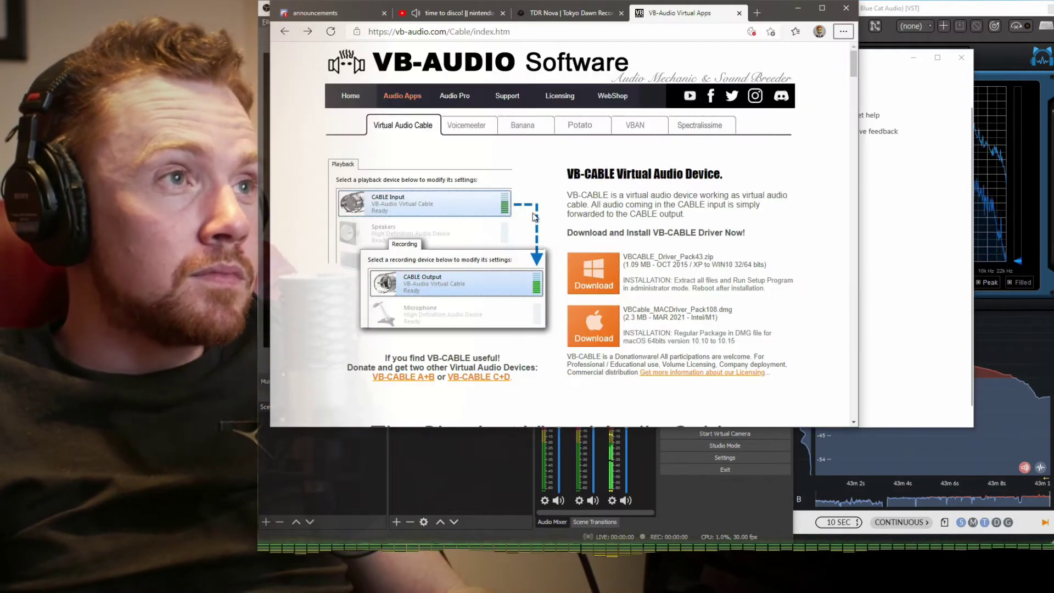
pyautogui.click(451, 13)
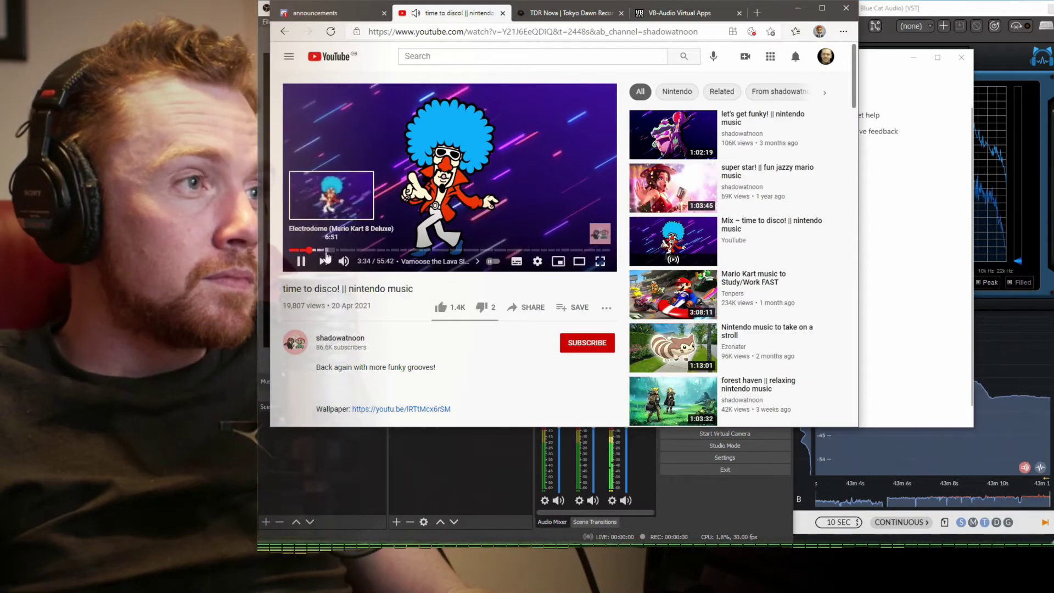
pyautogui.click(328, 252)
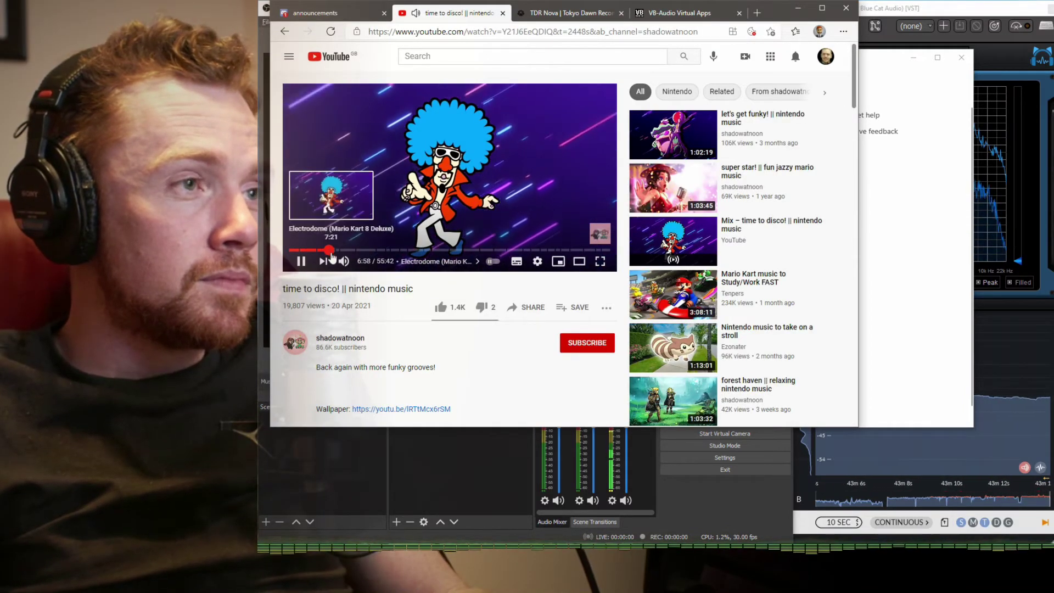
# Skip back within the Electrodome track, try lower YouTube player volumes and raise the player volume to maximum.
pyautogui.click(325, 251)
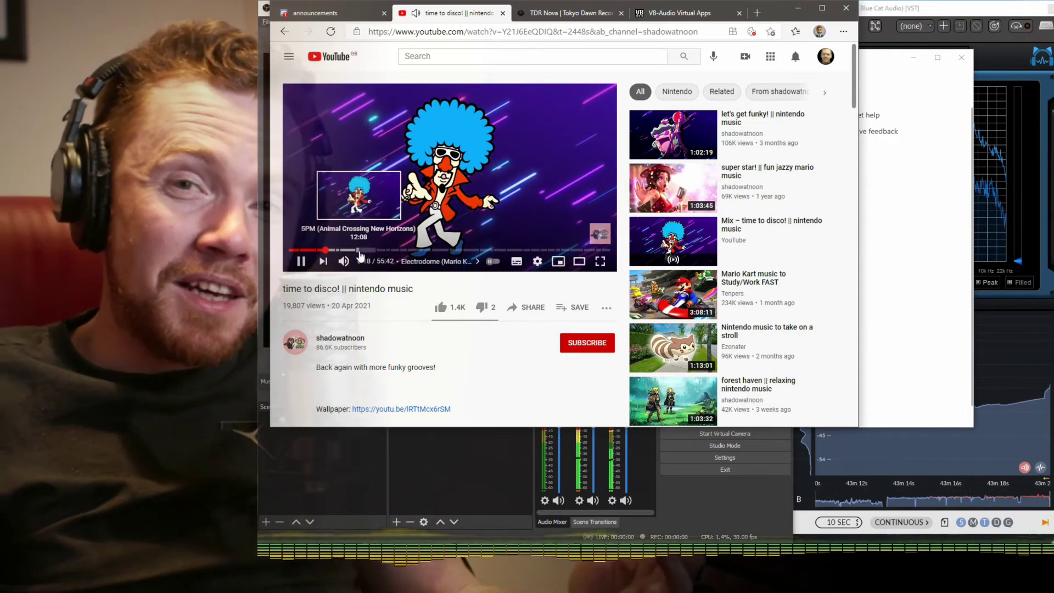
pyautogui.moveTo(346, 265)
pyautogui.moveTo(378, 264); pyautogui.dragTo(371, 268)
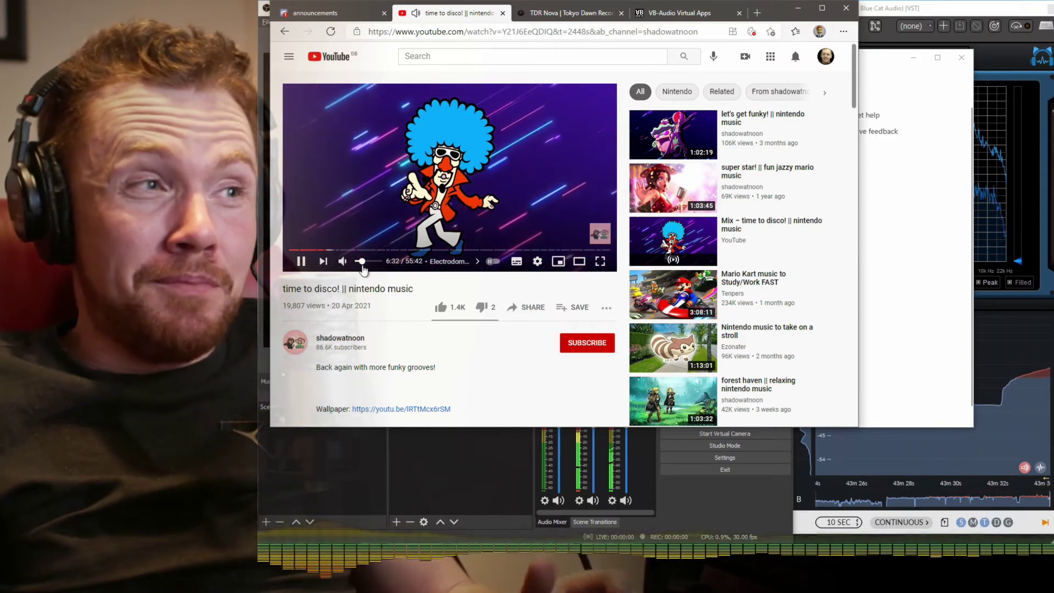
pyautogui.moveTo(362, 266); pyautogui.dragTo(380, 267)
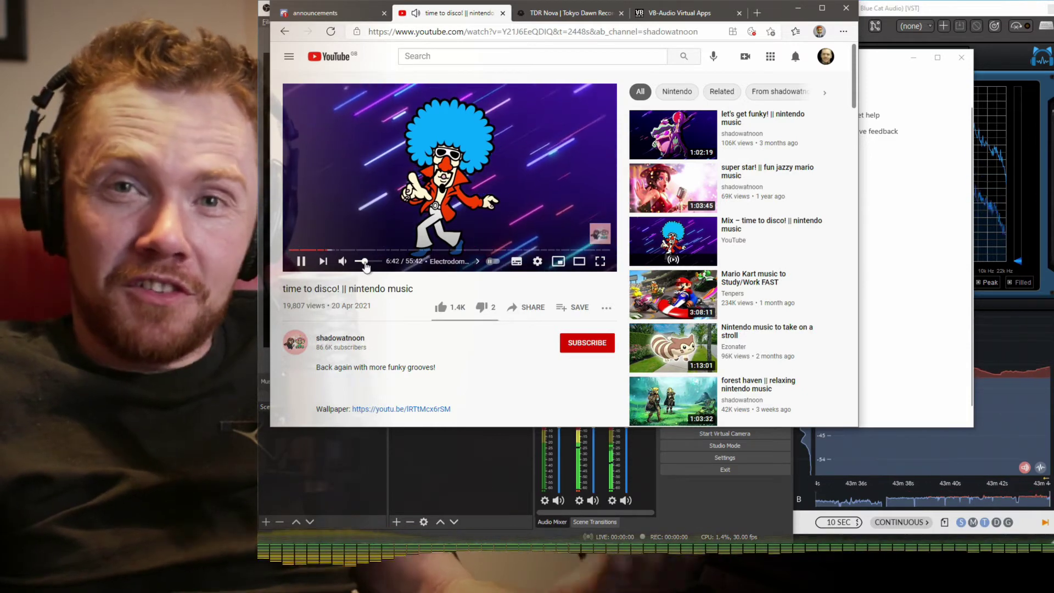
pyautogui.moveTo(365, 263); pyautogui.dragTo(388, 262)
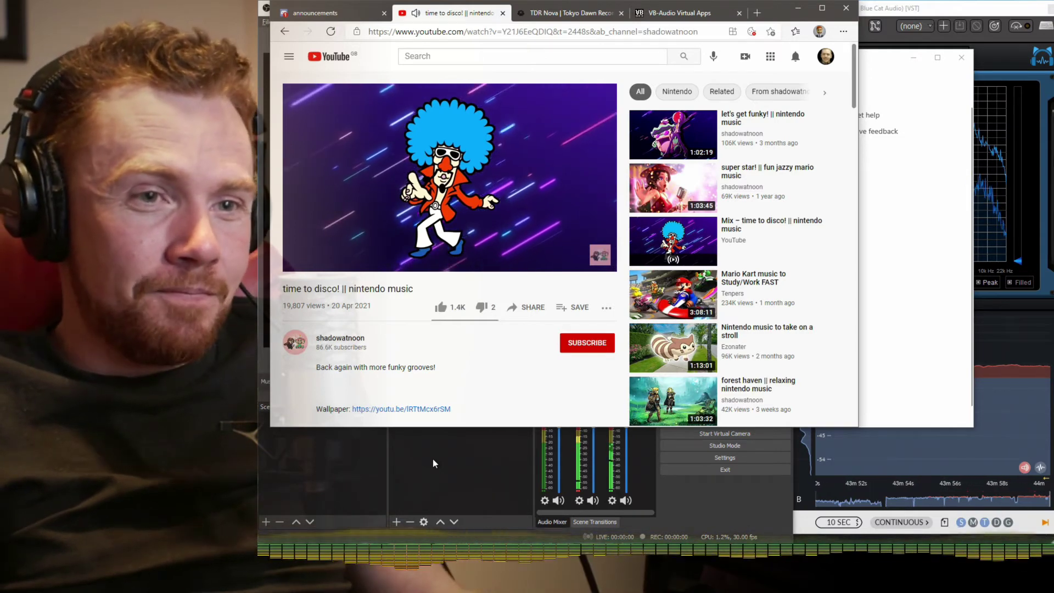
# Switch back to OBS, reposition the Music filters window and set the Compressor's threshold to -31.90 dB.
pyautogui.click(434, 459)
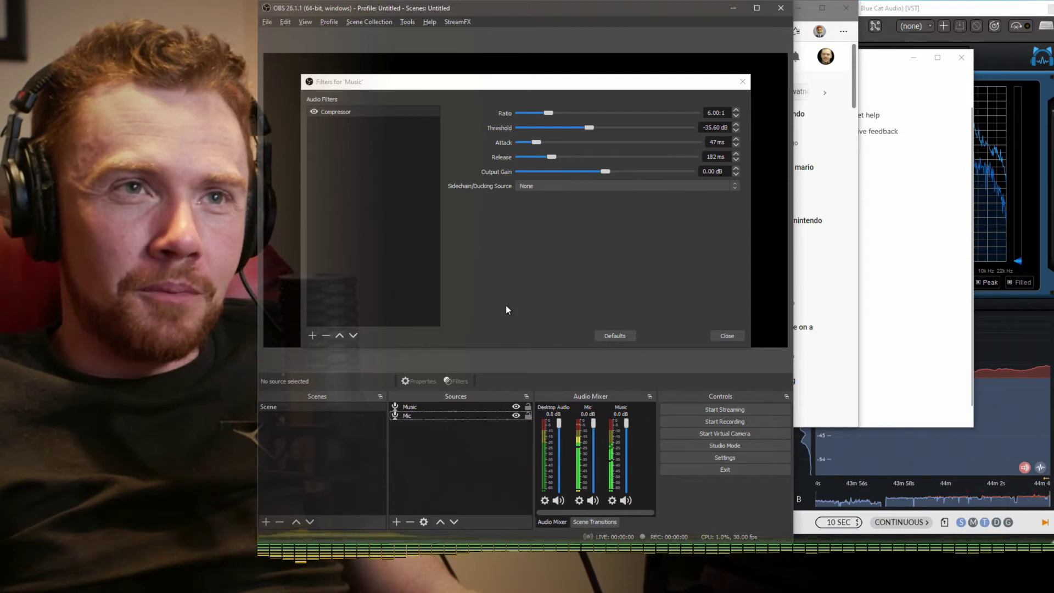
pyautogui.moveTo(476, 84); pyautogui.dragTo(493, 70)
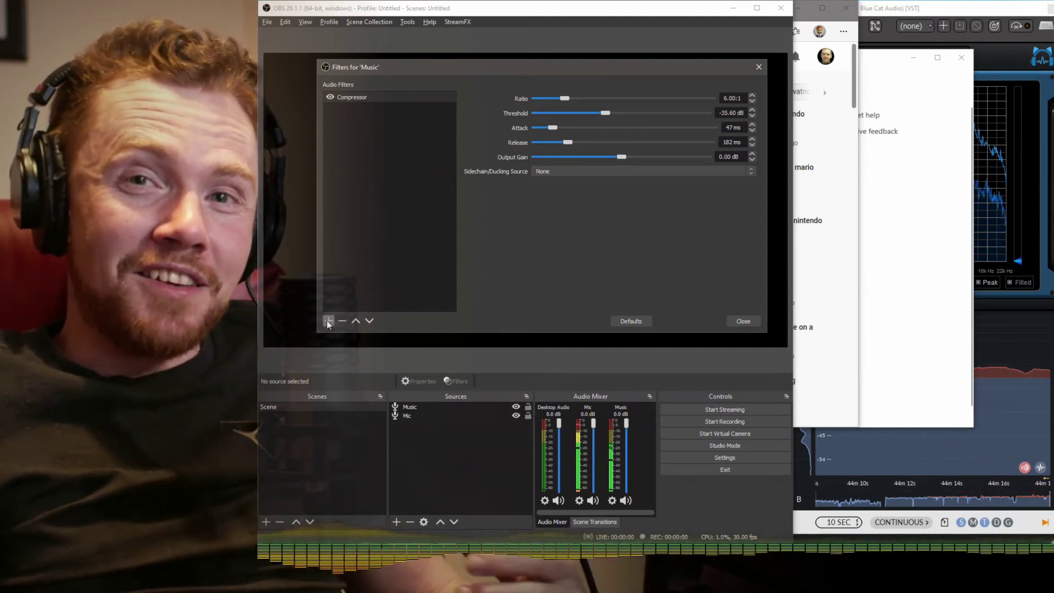
pyautogui.click(328, 320)
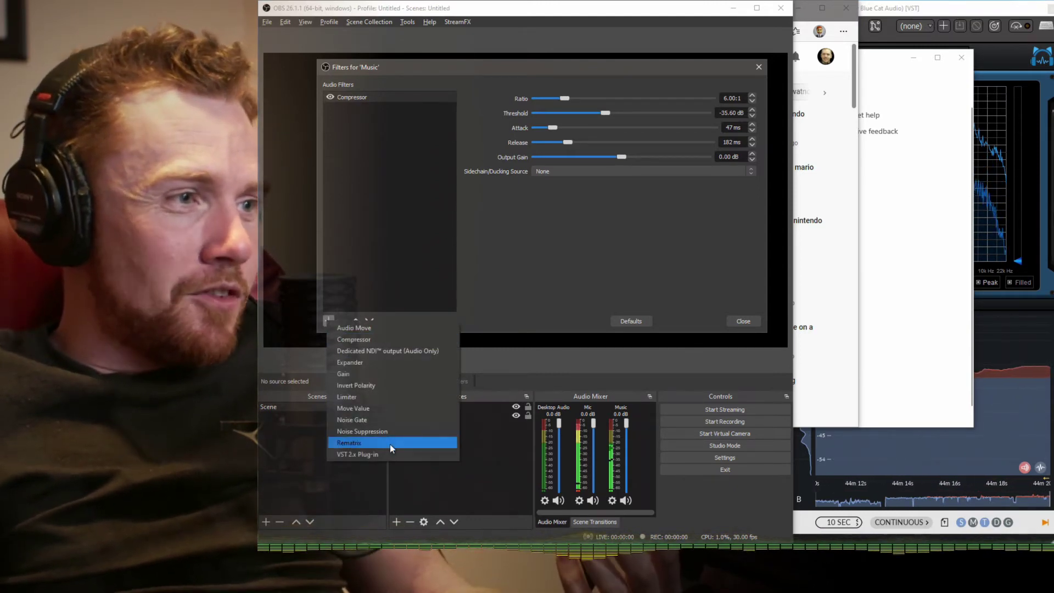
pyautogui.click(565, 252)
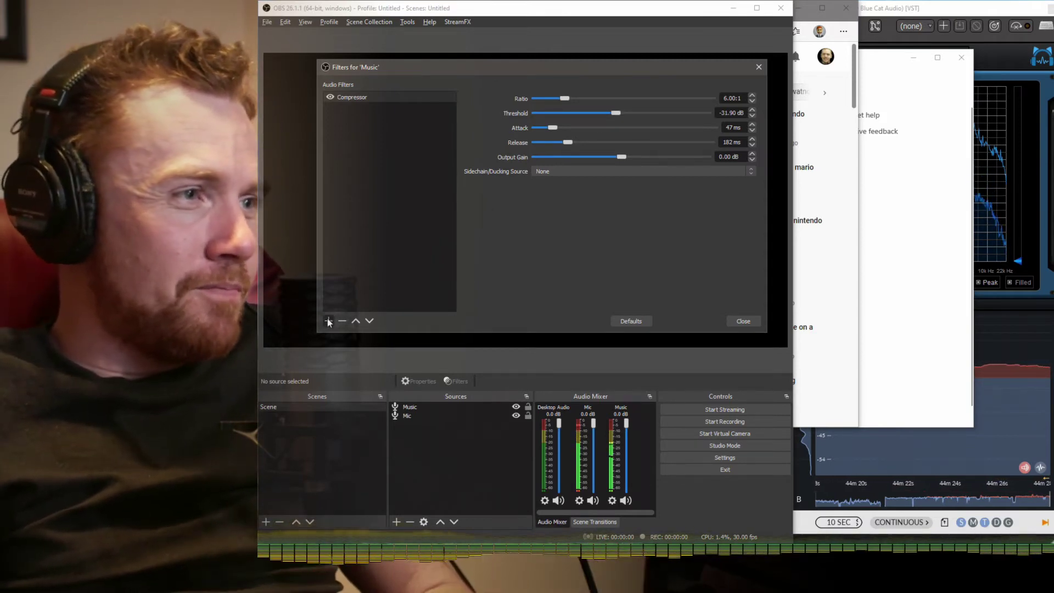
# Add a second Compressor filter to Music with the default name and set its sidechain/ducking source to Mic.
pyautogui.click(329, 320)
pyautogui.click(363, 337)
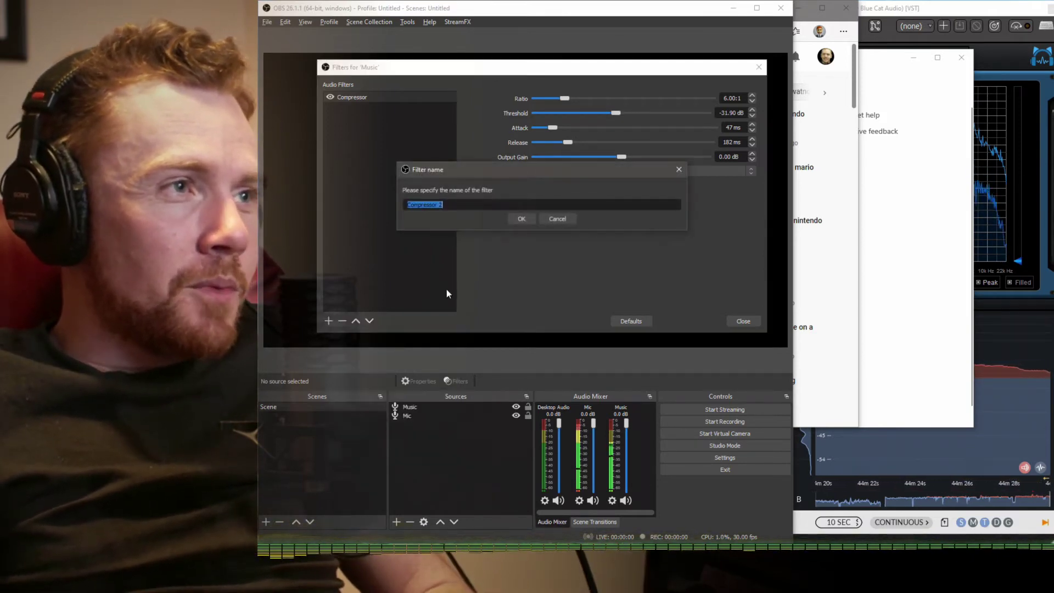
pyautogui.click(521, 222)
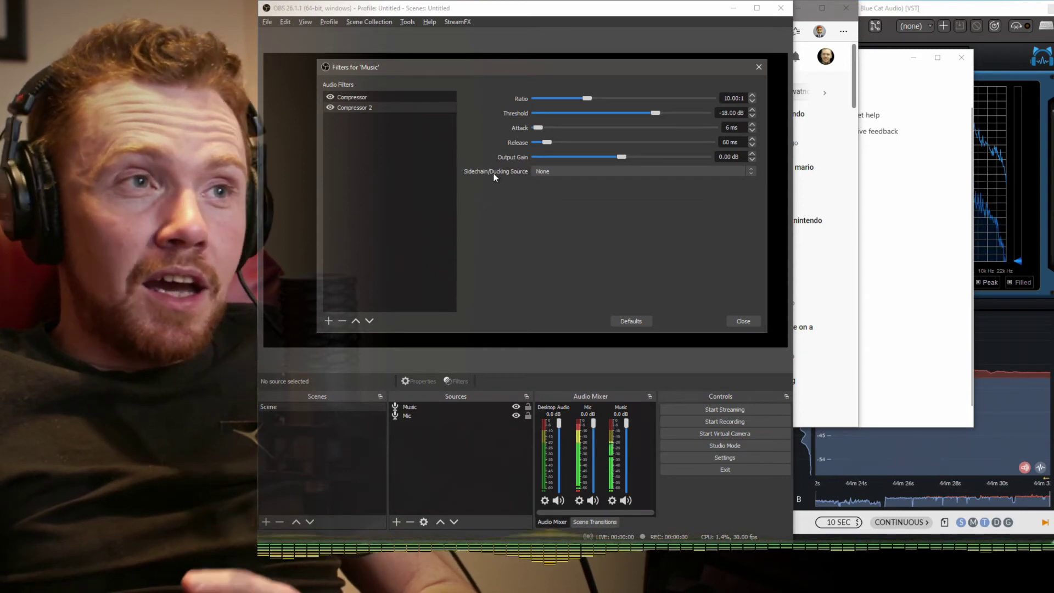
pyautogui.click(584, 168)
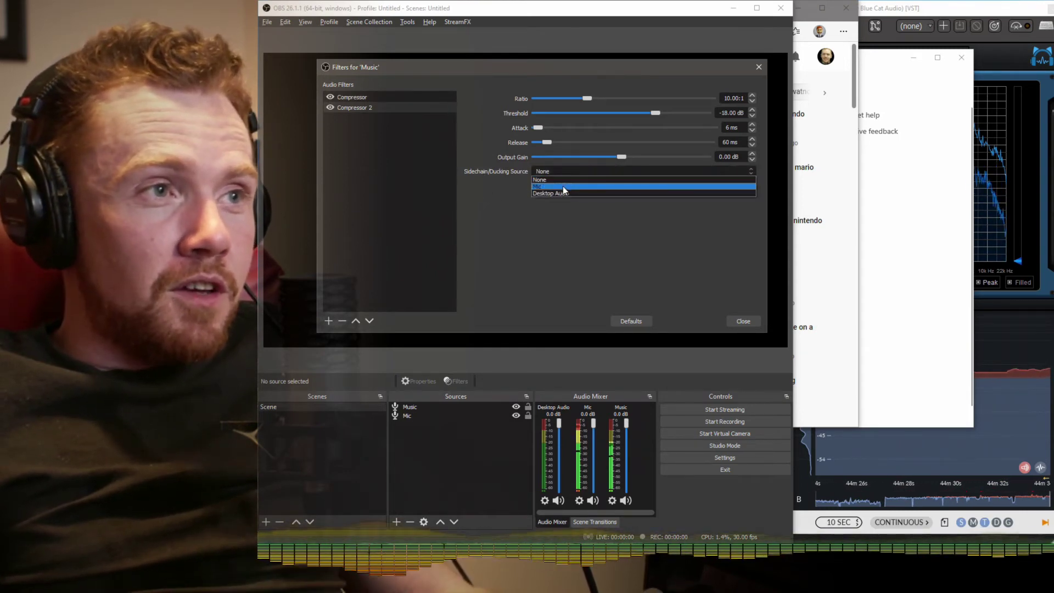
pyautogui.click(545, 187)
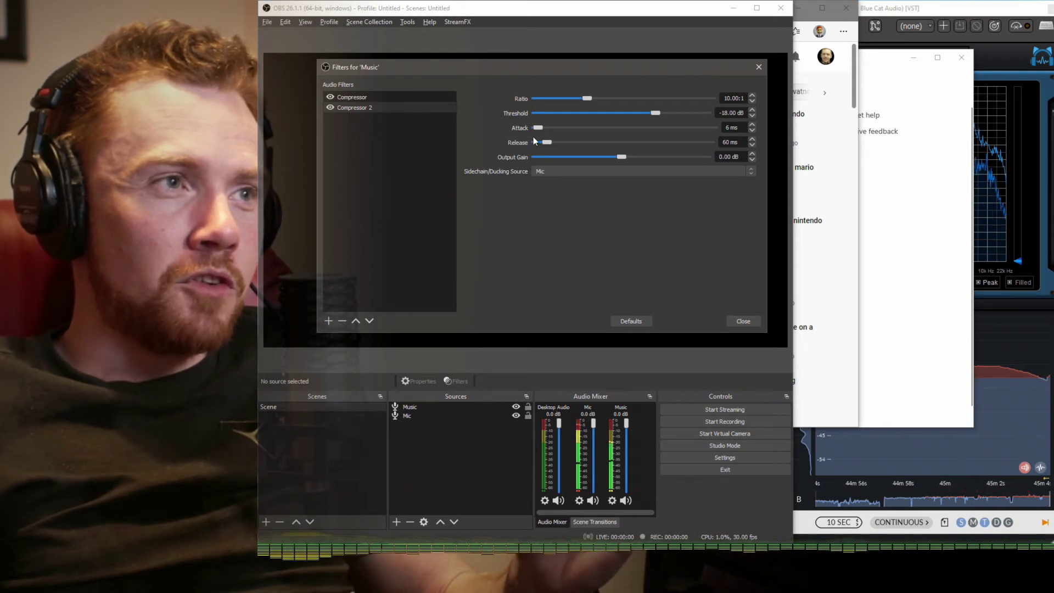
# Set Compressor 2's release to 549 ms, ratio to 27.50:1 and threshold to -22.00 dB, and briefly bypass it to compare.
pyautogui.moveTo(546, 143); pyautogui.dragTo(575, 144)
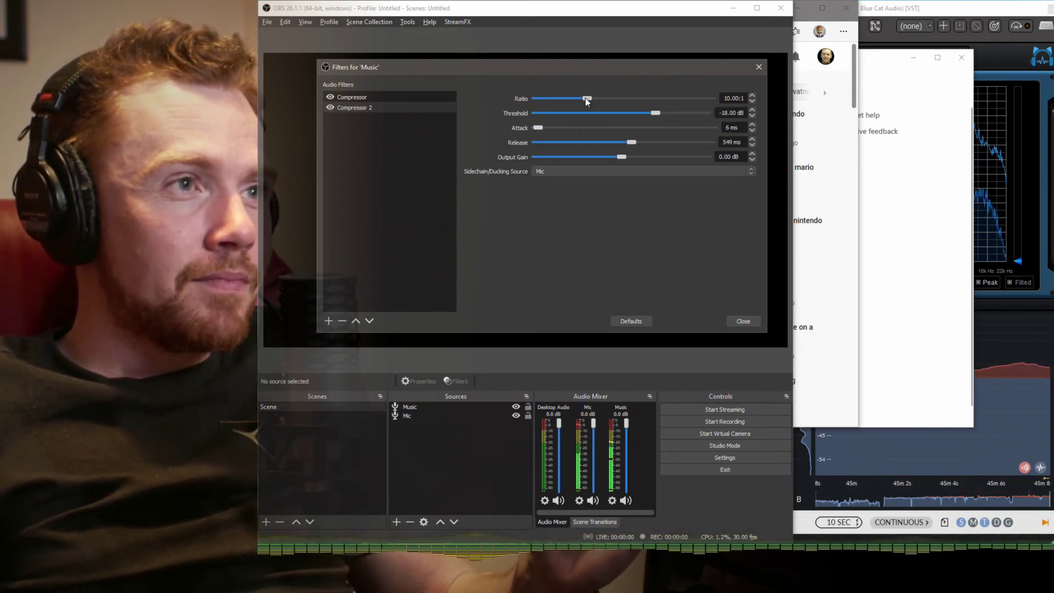
pyautogui.moveTo(587, 98); pyautogui.dragTo(636, 97)
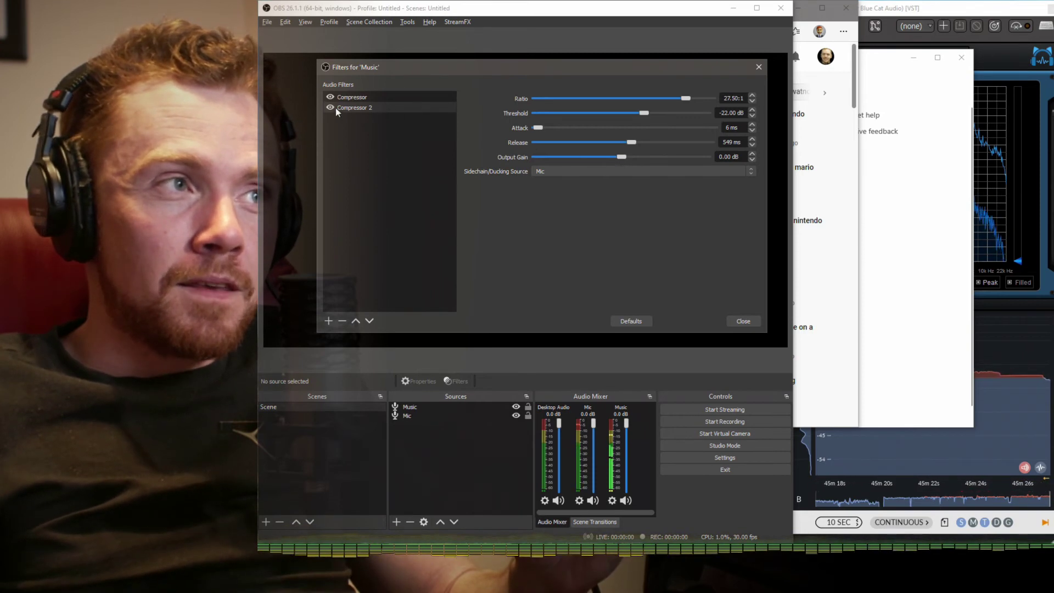
pyautogui.click(330, 107)
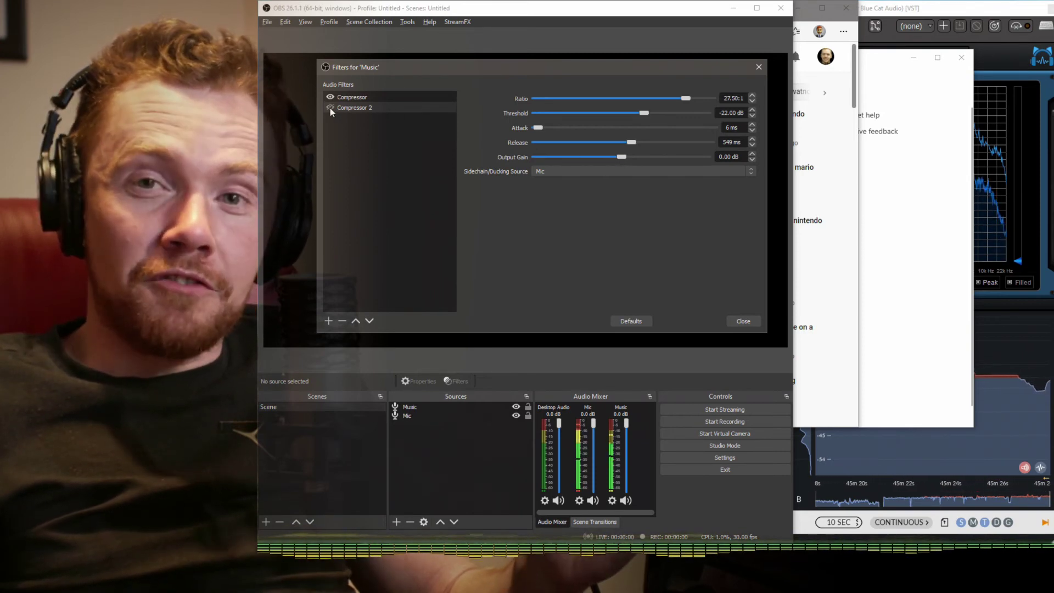
pyautogui.click(331, 108)
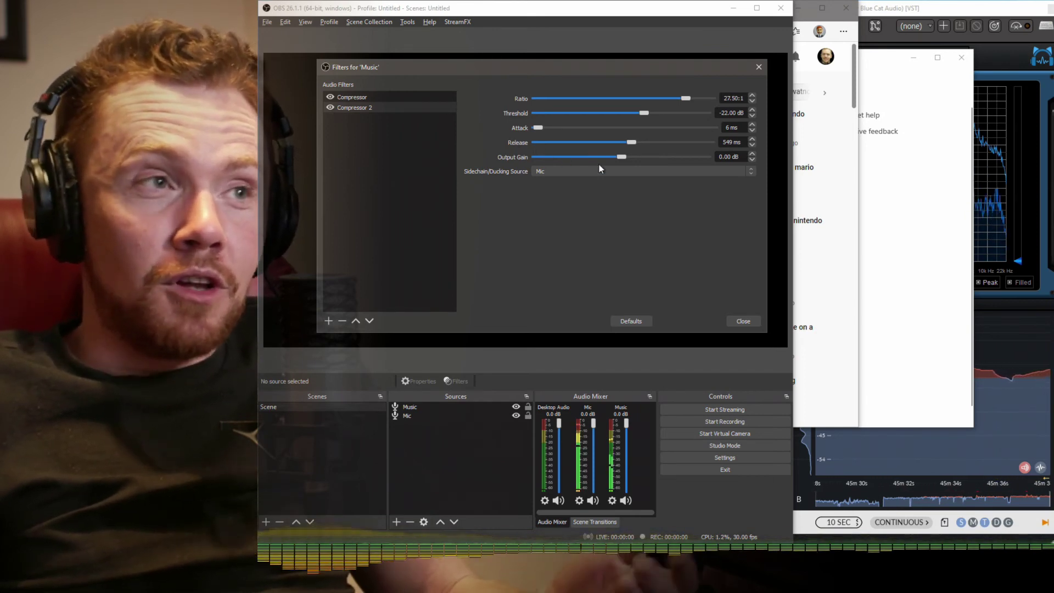
# Set Compressor 2's output gain to 10.10 dB, attack to 20 ms and release to about 200 ms.
pyautogui.moveTo(647, 157); pyautogui.dragTo(651, 158)
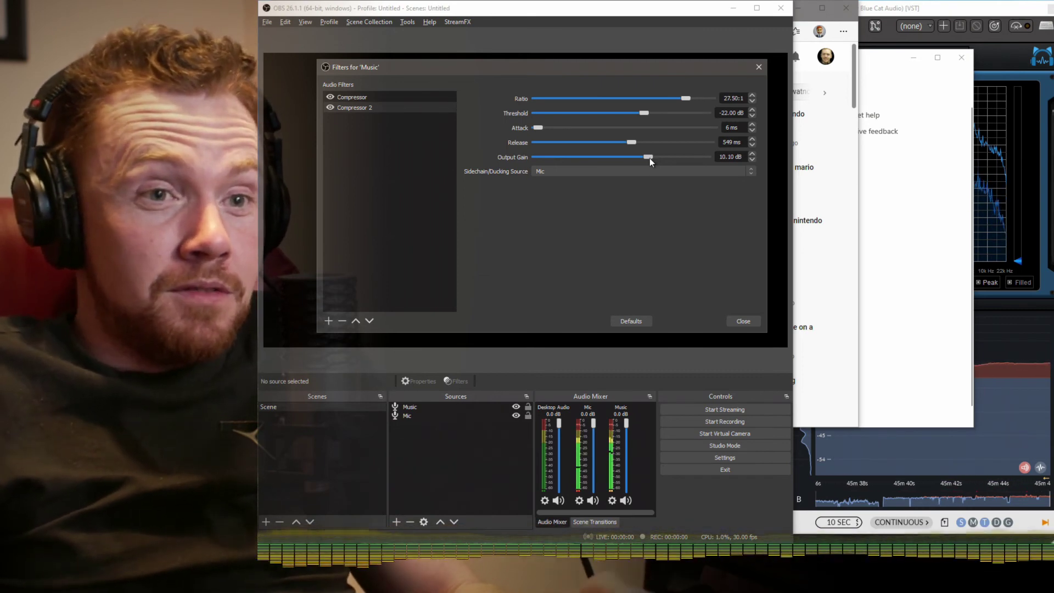
pyautogui.moveTo(629, 143); pyautogui.dragTo(546, 131)
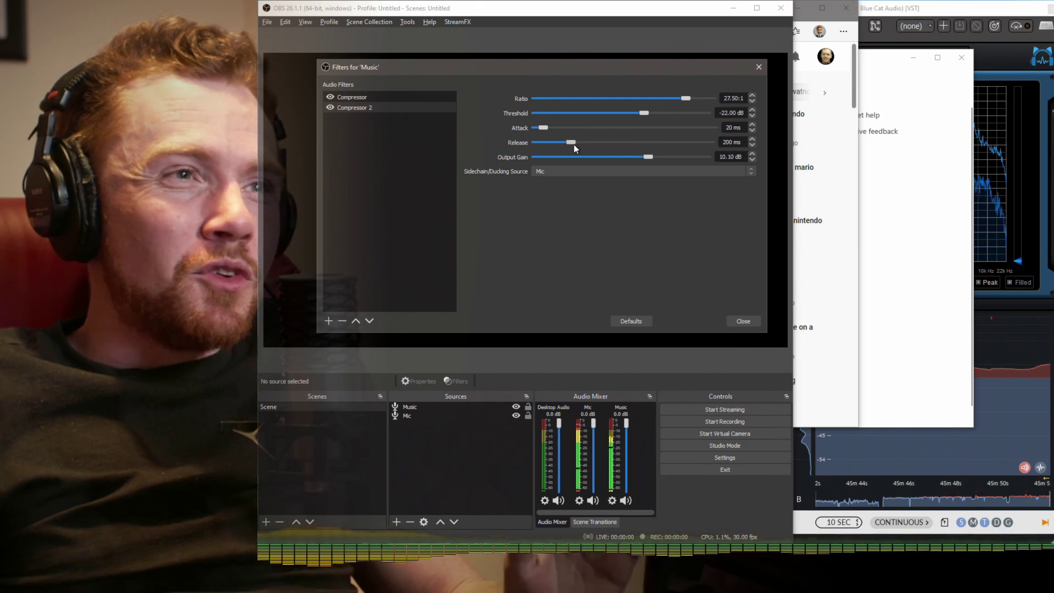